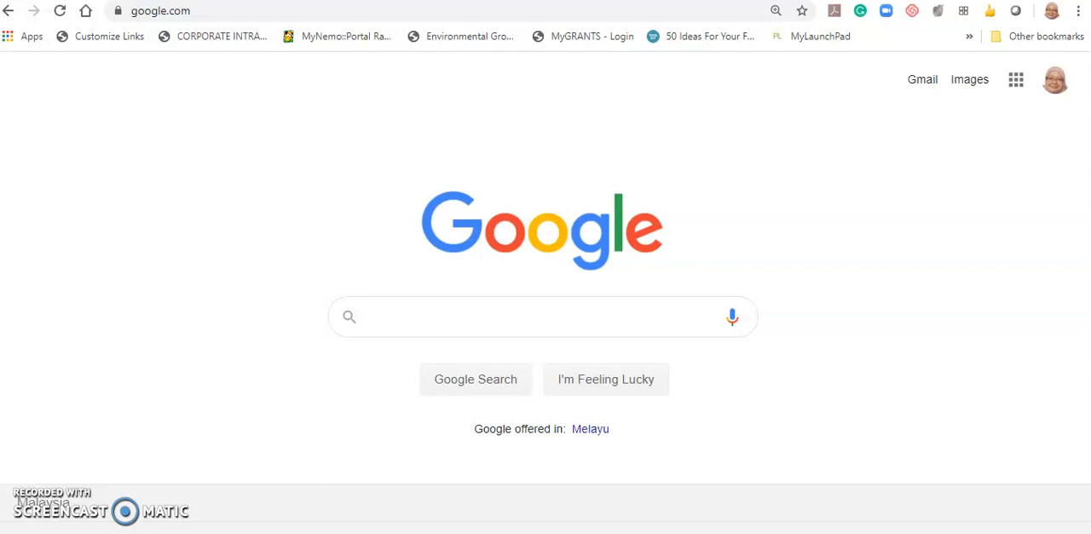
- Search Google for wooclap.com and open the Wooclap homepage
{"action": "left_click", "coordinate": [457, 319]}
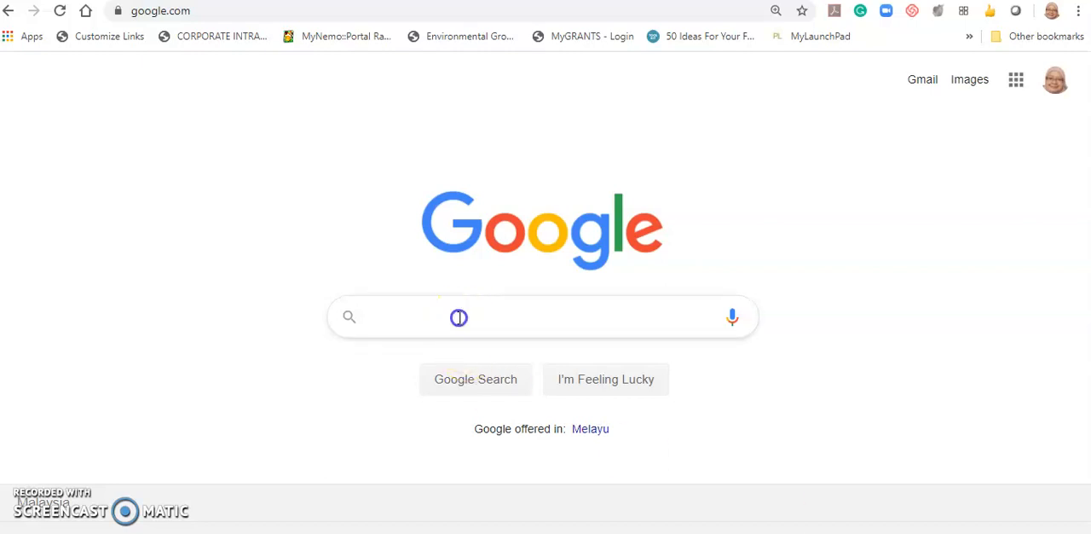
{"action": "type", "text": "wooc"}
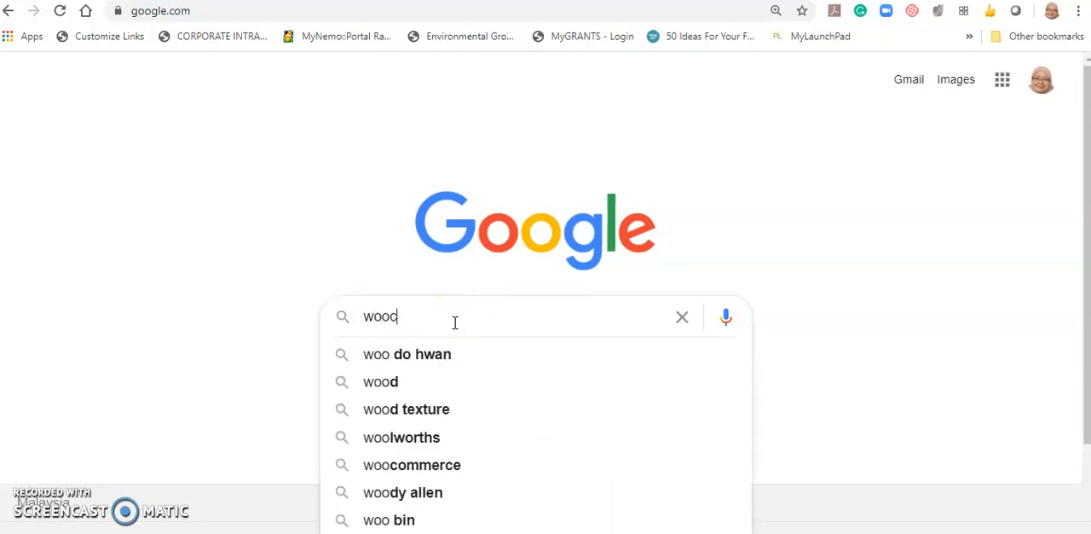
{"action": "type", "text": "lap.com"}
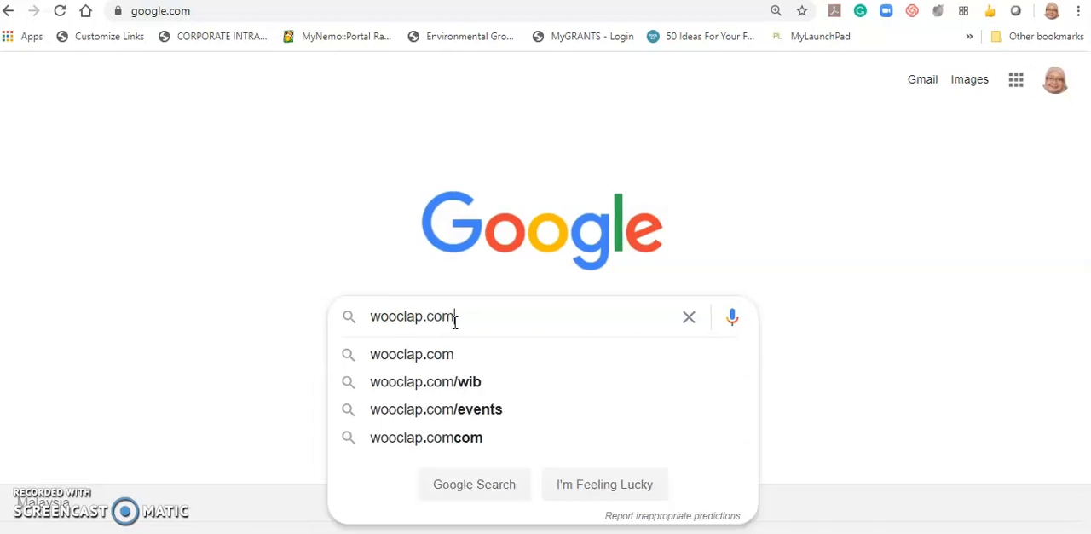
{"action": "key", "text": "Return"}
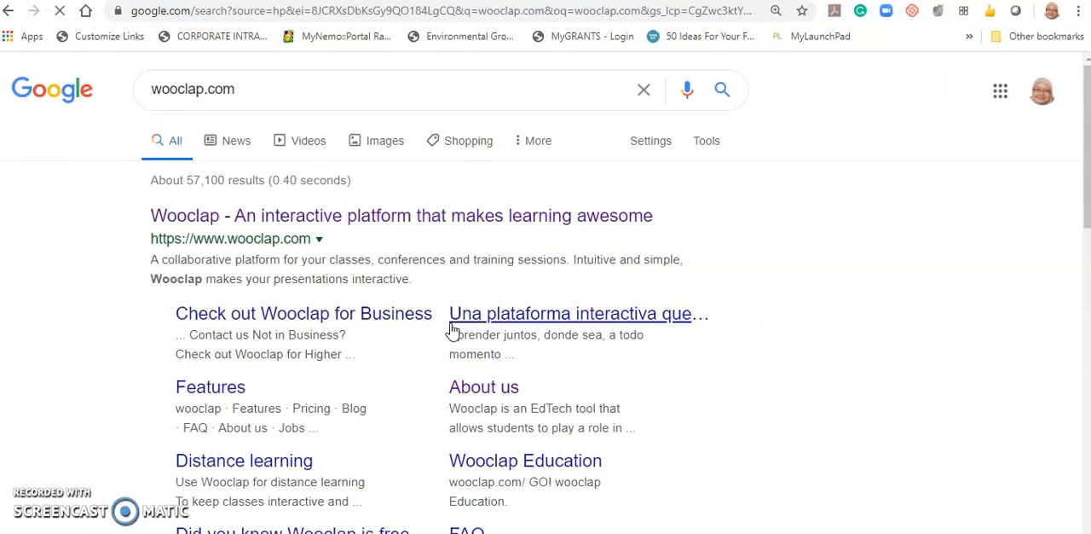
{"action": "left_click", "coordinate": [502, 216]}
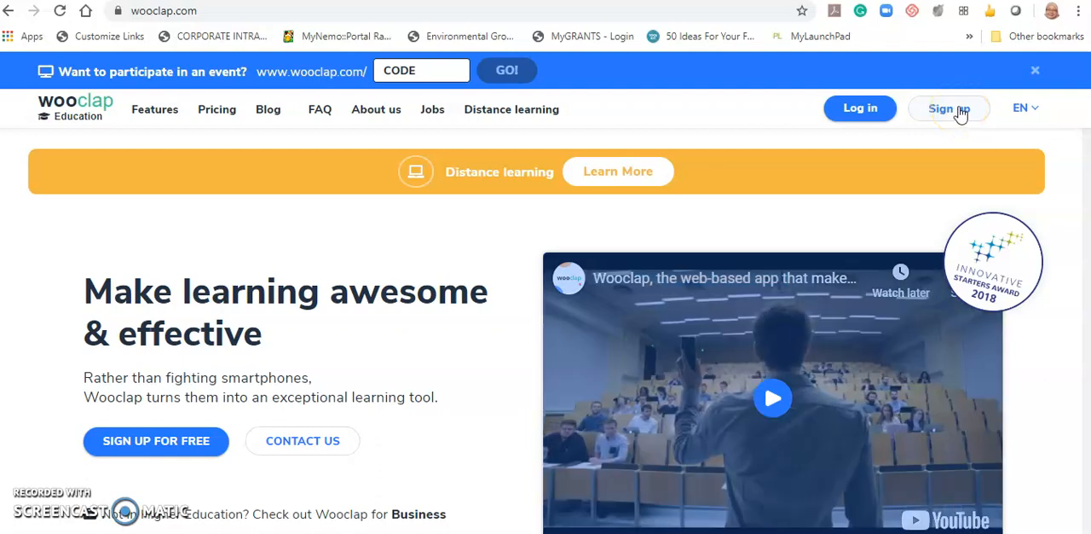
- Open the new-account registration form and switch from it to logging in with the existing account
{"action": "left_click", "coordinate": [960, 111]}
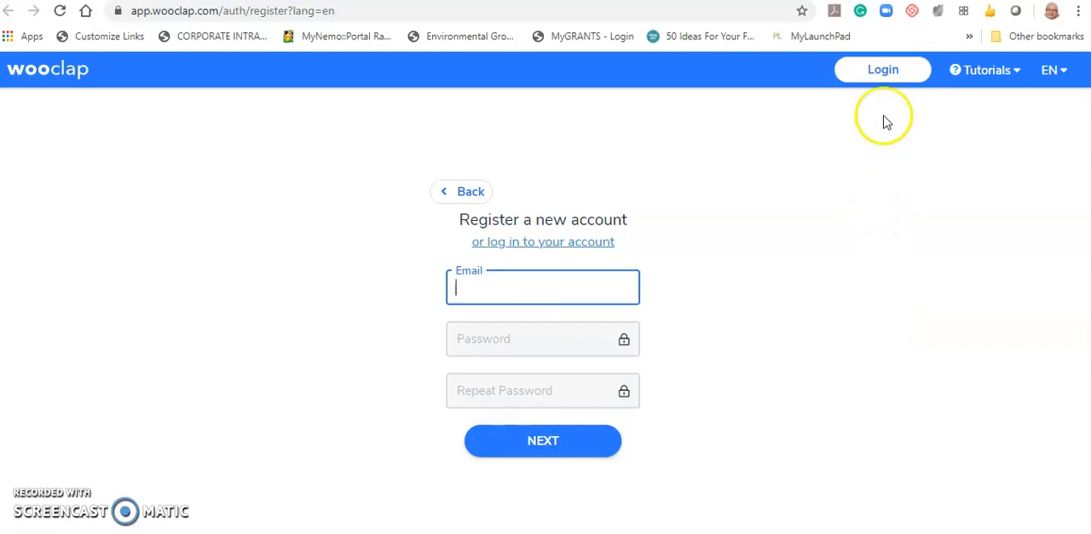
{"action": "left_click", "coordinate": [886, 72]}
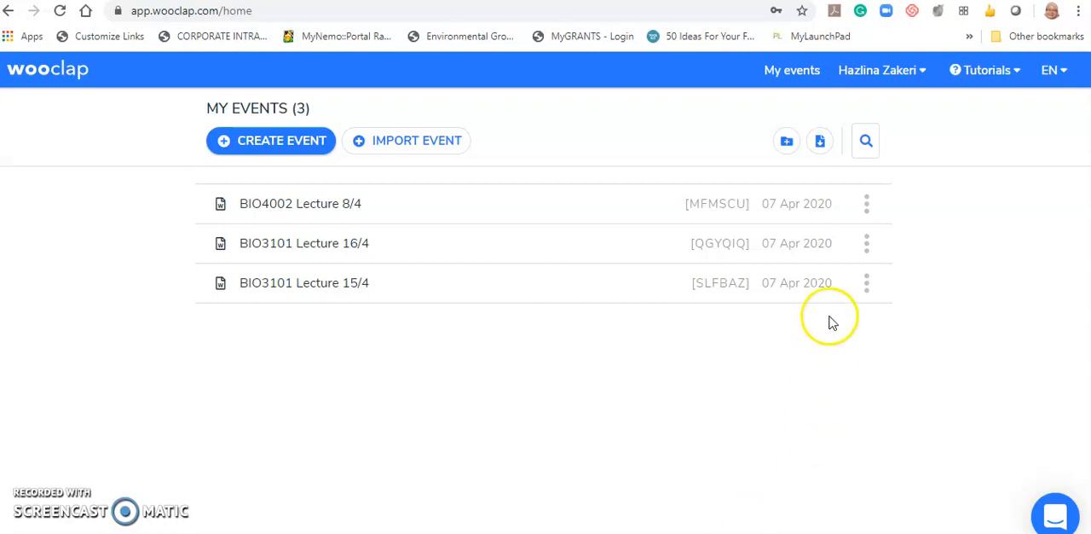
- Create a new event and name it Demo
{"action": "left_click", "coordinate": [271, 143]}
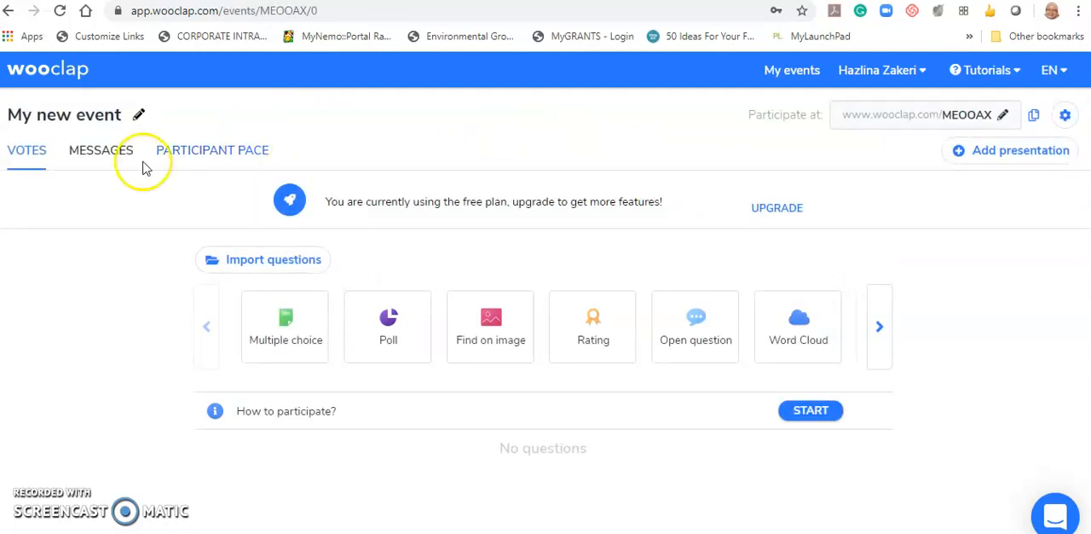
{"action": "left_click", "coordinate": [92, 114]}
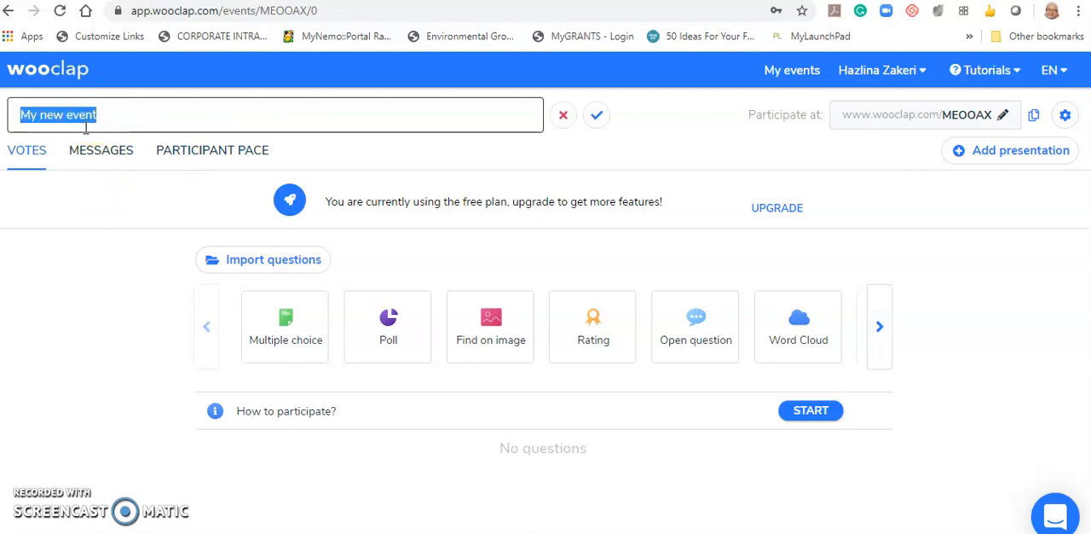
{"action": "type", "text": "Demo"}
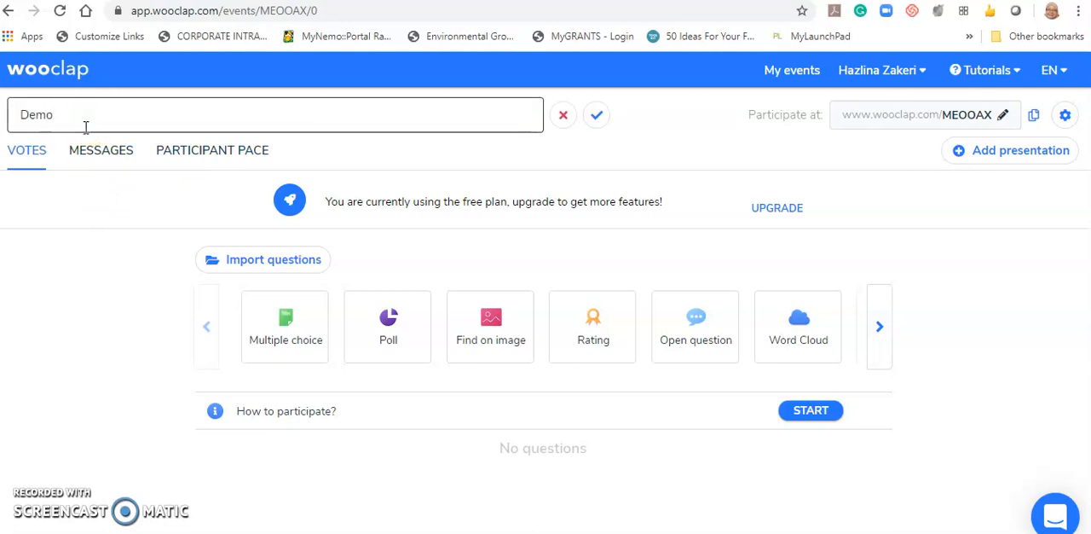
{"action": "left_click", "coordinate": [597, 118]}
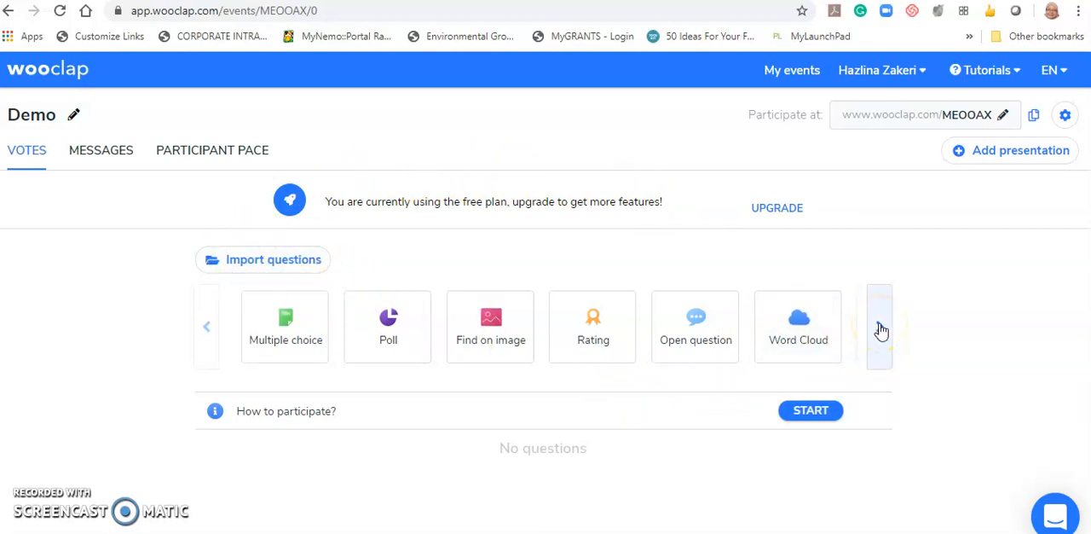
- Browse the full range of question types available for the Demo event, from Multiple choice through Audio / Video
{"action": "left_click", "coordinate": [880, 328]}
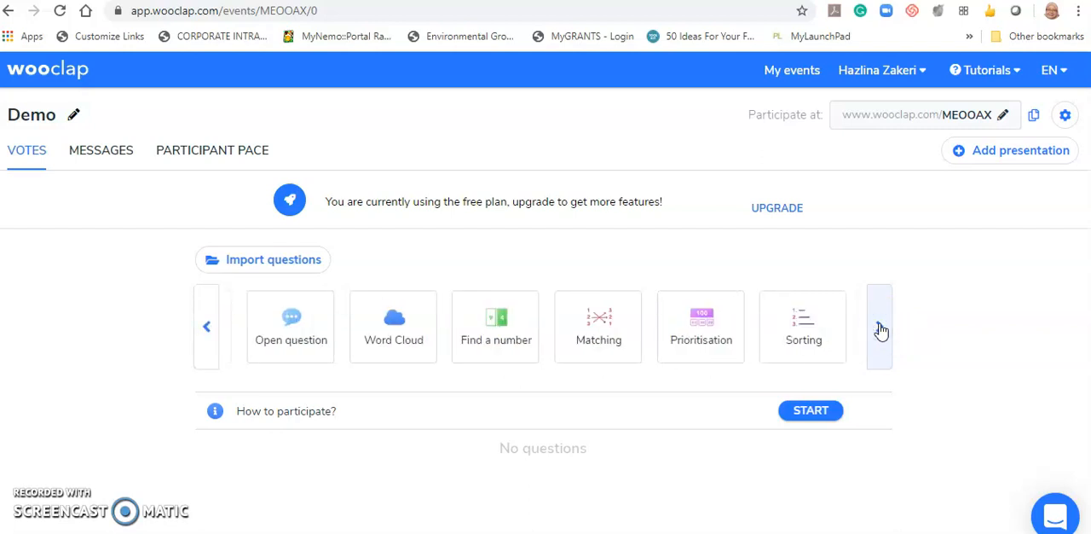
{"action": "left_click", "coordinate": [880, 329]}
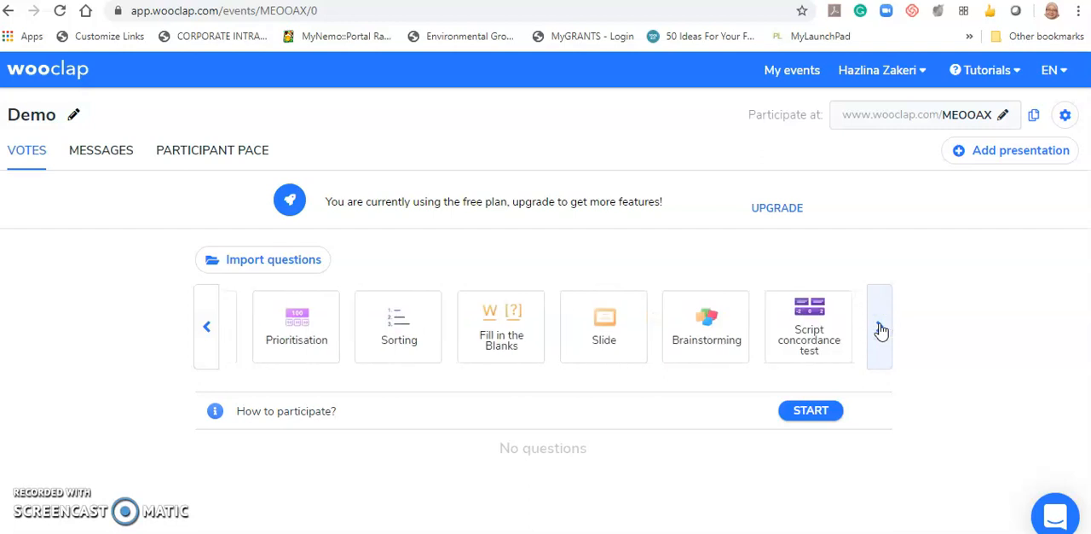
{"action": "left_click", "coordinate": [213, 347]}
{"action": "left_click", "coordinate": [207, 331]}
{"action": "left_click", "coordinate": [208, 332]}
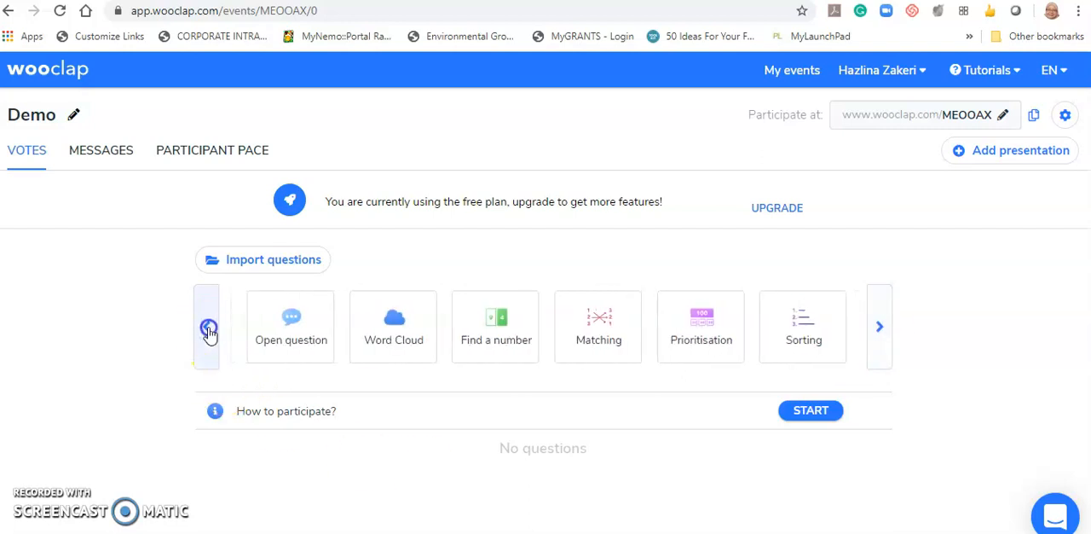
{"action": "left_click", "coordinate": [375, 357]}
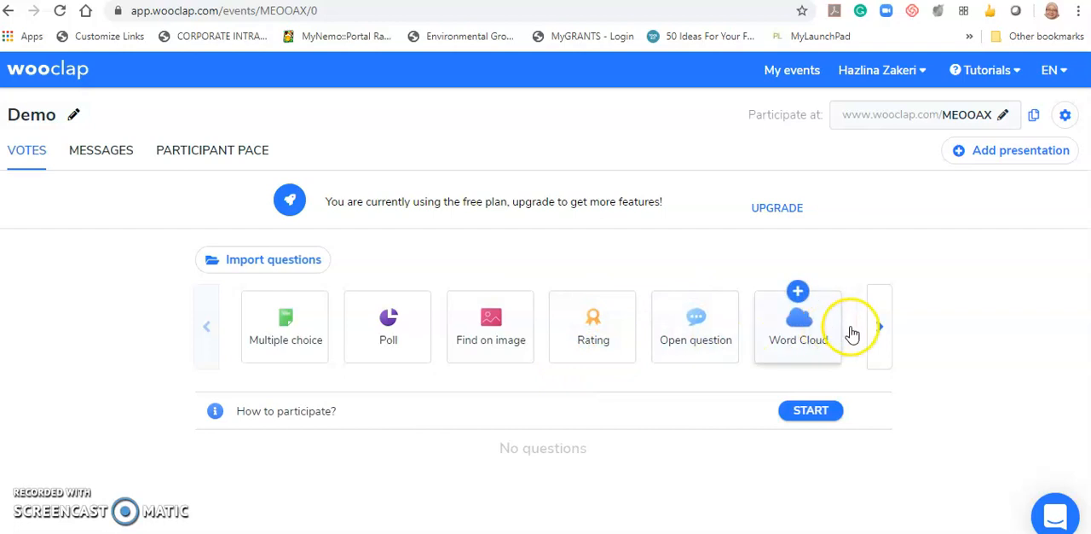
{"action": "left_click", "coordinate": [876, 324]}
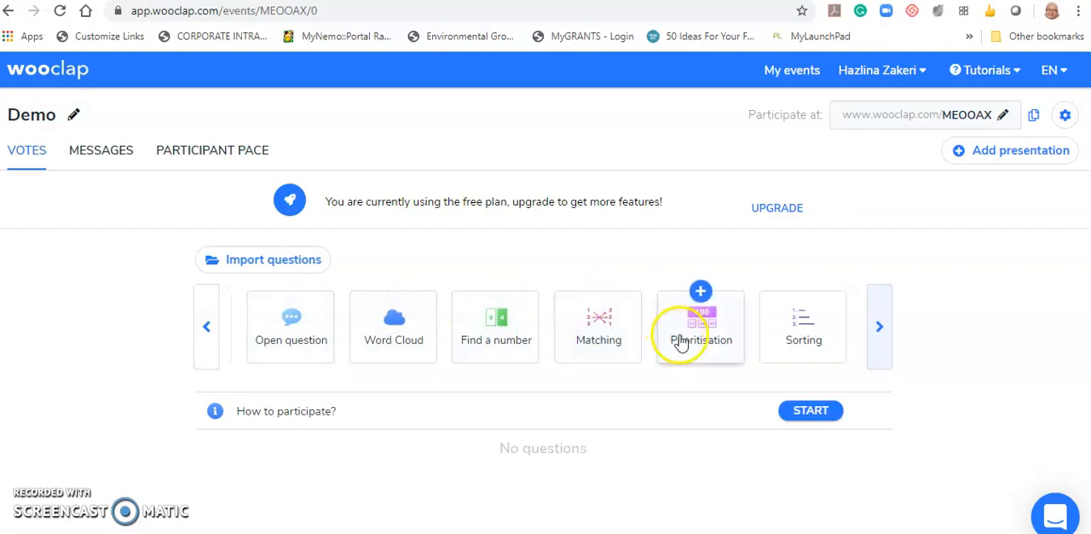
{"action": "left_click", "coordinate": [874, 331]}
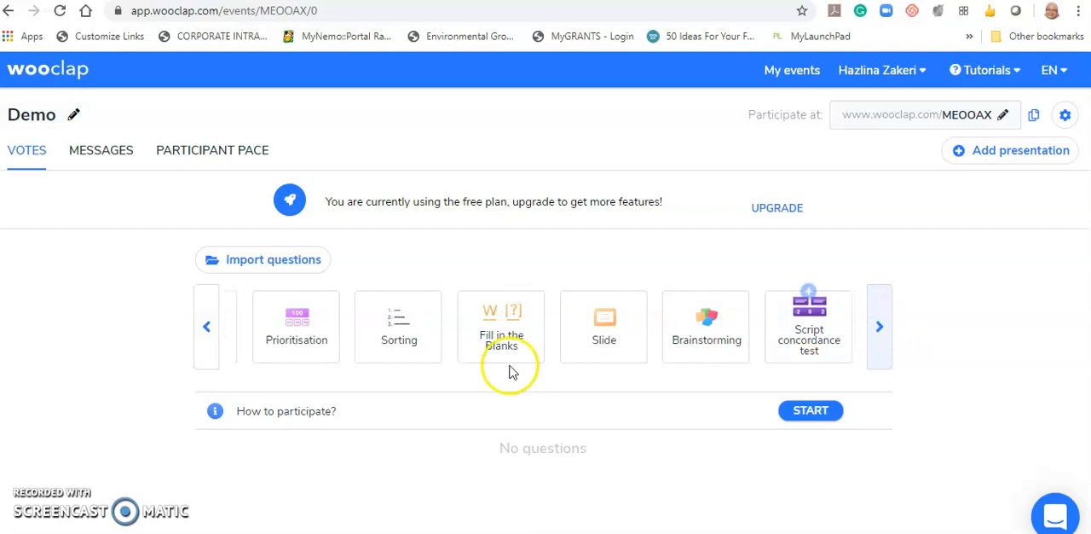
{"action": "left_click", "coordinate": [880, 327]}
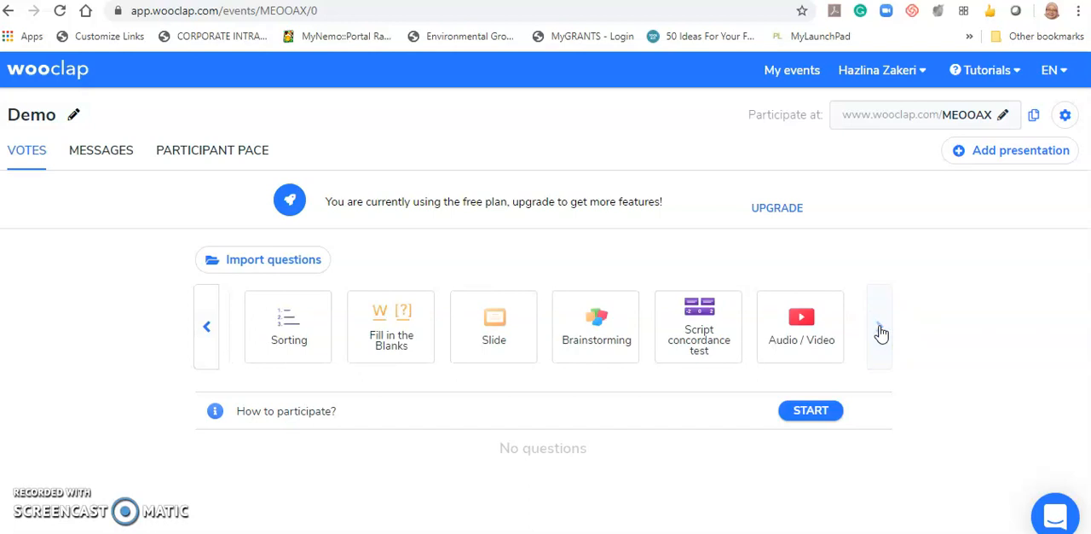
{"action": "left_click", "coordinate": [868, 361]}
{"action": "left_click", "coordinate": [485, 419]}
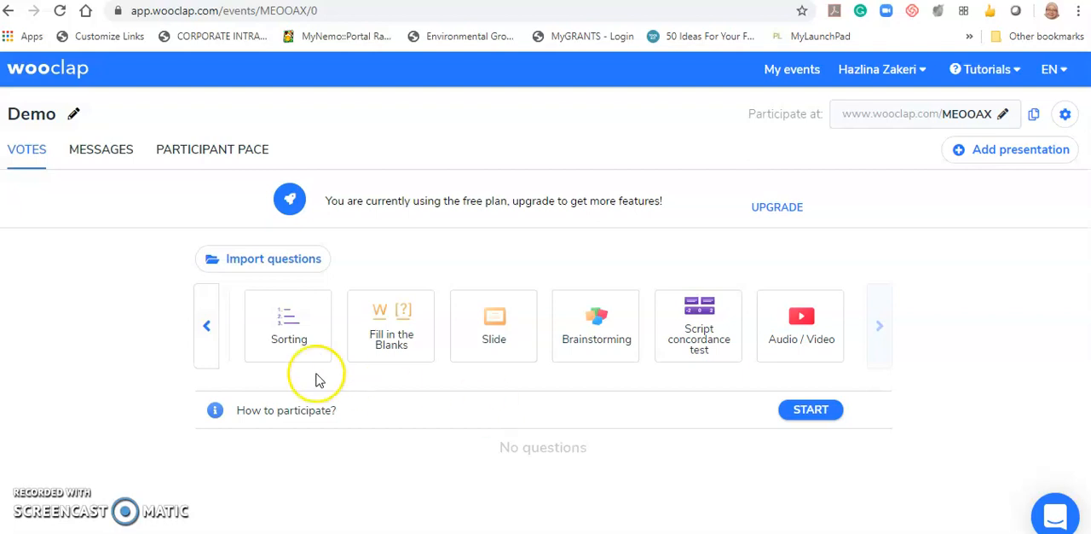
{"action": "left_click", "coordinate": [208, 328]}
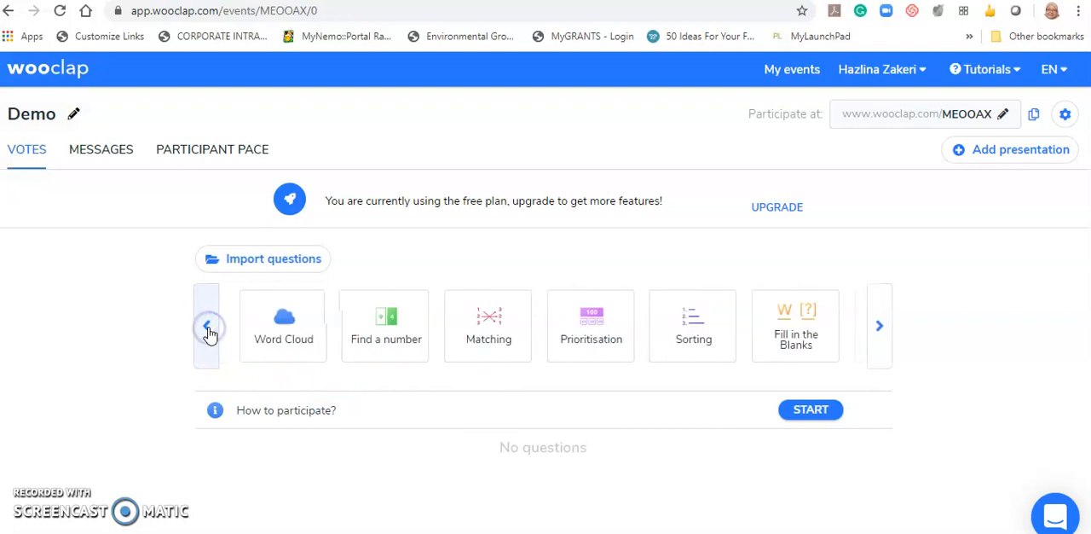
{"action": "left_click", "coordinate": [208, 329]}
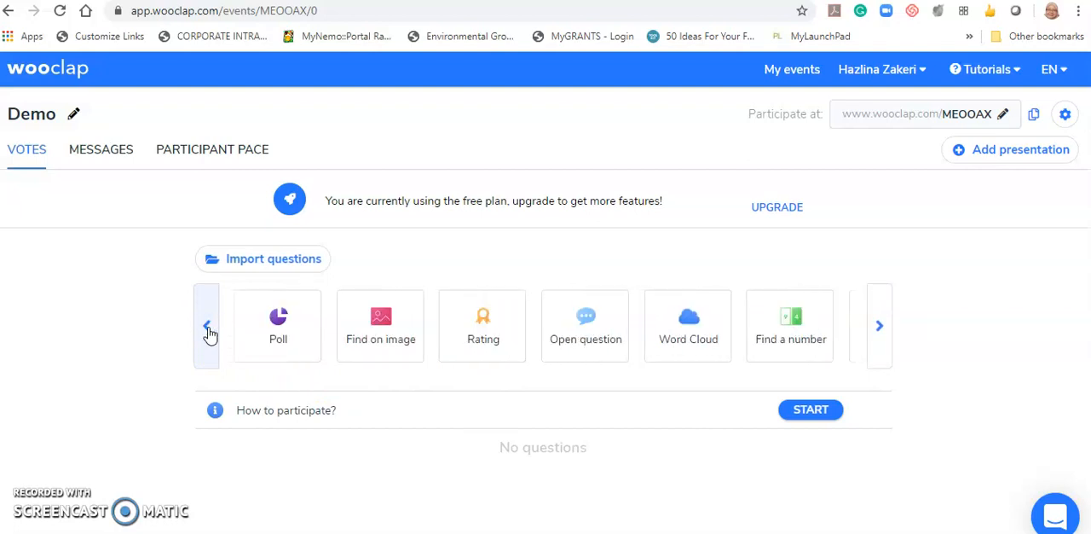
{"action": "left_click", "coordinate": [207, 328]}
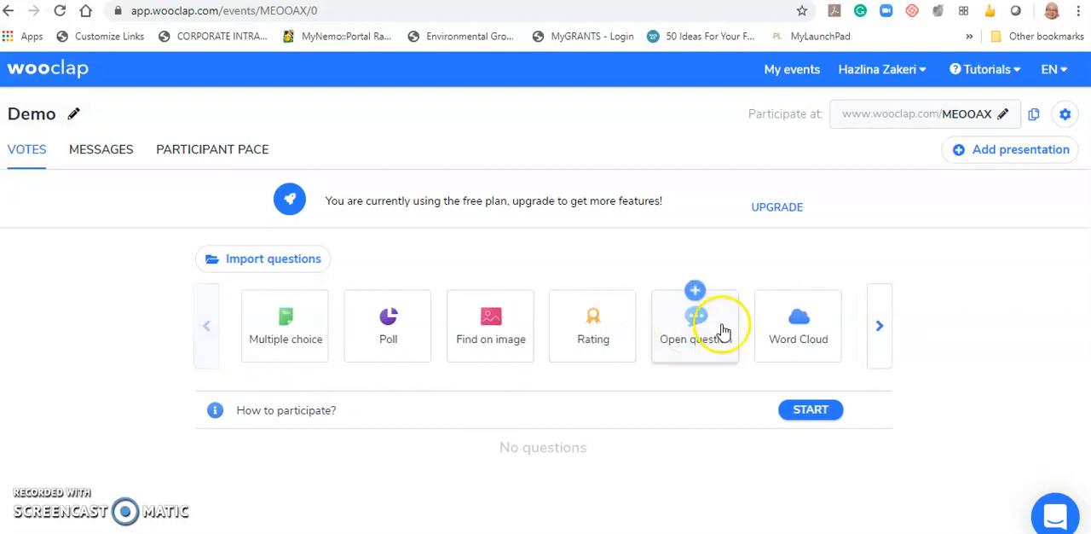
- Start a Word Cloud question with the text "What do you know about nucleic acids?"
{"action": "left_click", "coordinate": [801, 323]}
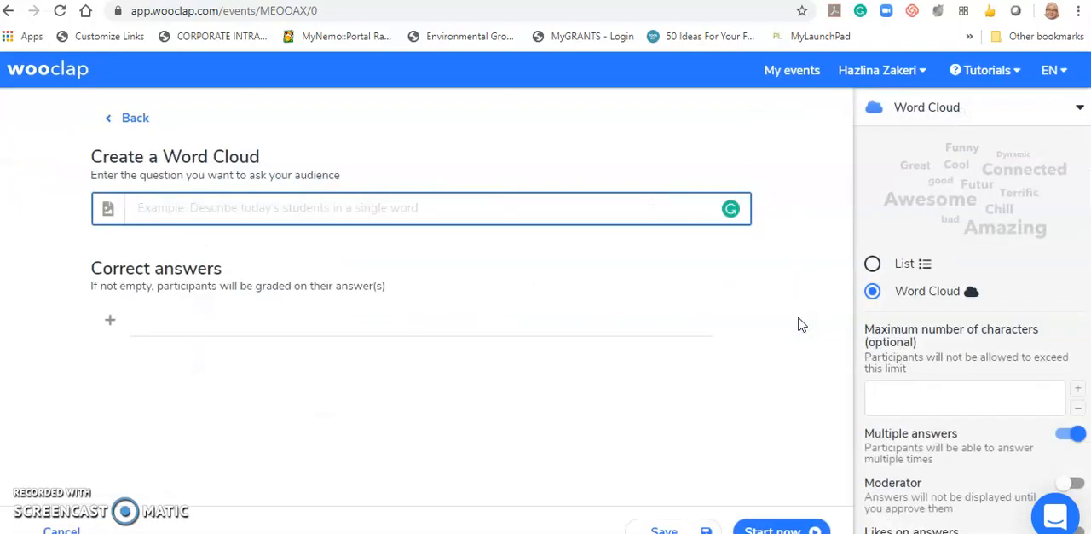
{"action": "left_click", "coordinate": [358, 208]}
{"action": "type", "text": "What do you know about nucleic"}
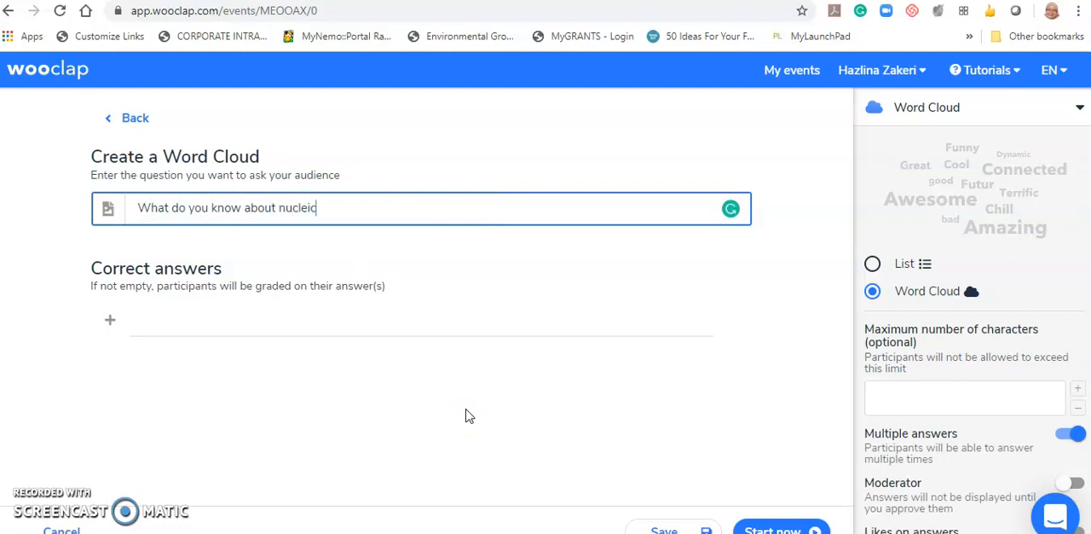
{"action": "type", "text": " acids?"}
- Set the nucleic acids question to show its answers as a List instead of a Word Cloud
{"action": "left_click", "coordinate": [933, 119]}
{"action": "left_click", "coordinate": [873, 265]}
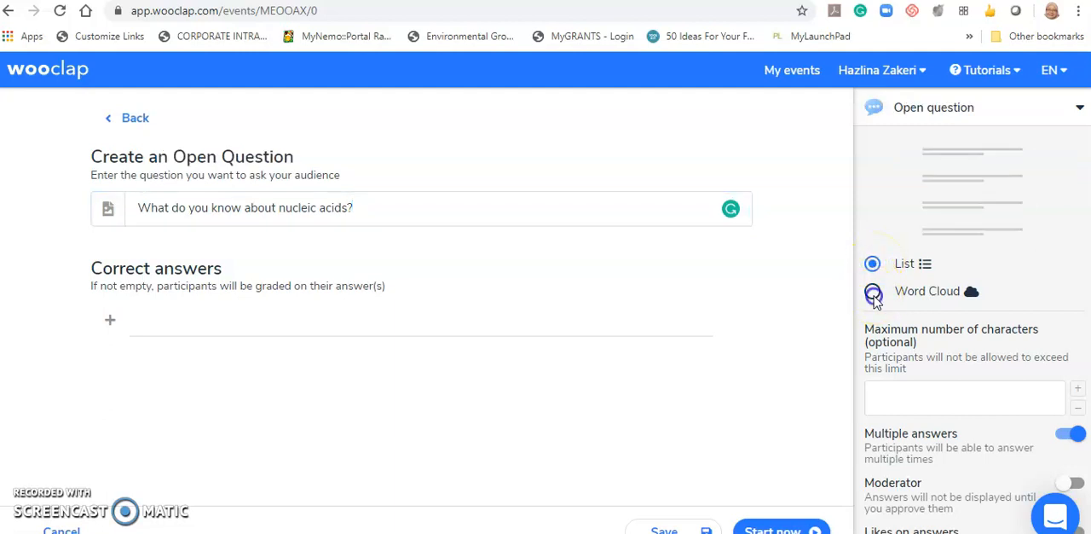
{"action": "left_click", "coordinate": [873, 294]}
{"action": "left_click", "coordinate": [873, 264]}
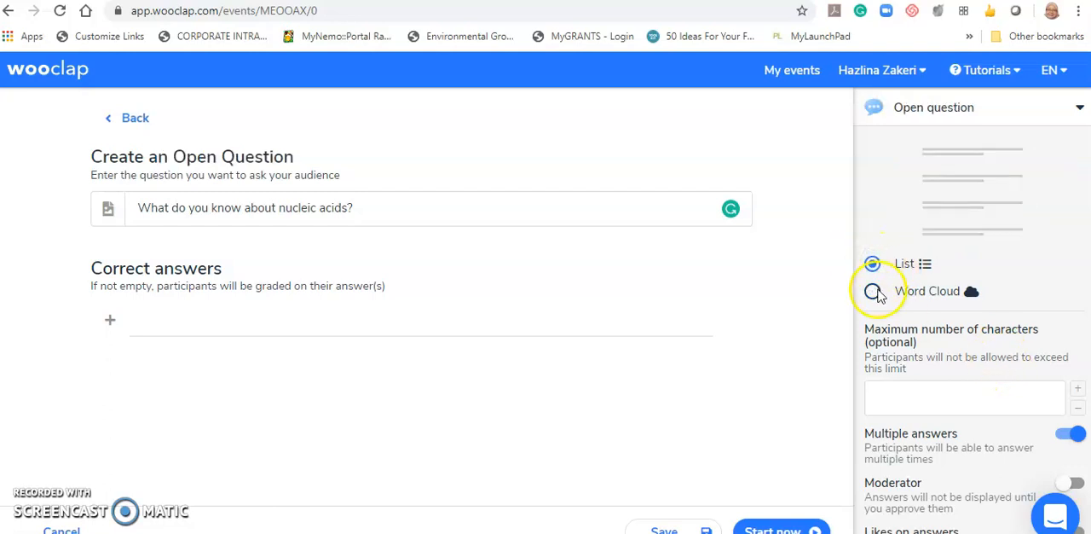
- Enable likes on answers for the nucleic acids question and save it to the event
{"action": "scroll", "coordinate": [994, 341], "scroll_direction": "down", "scroll_amount": 1}
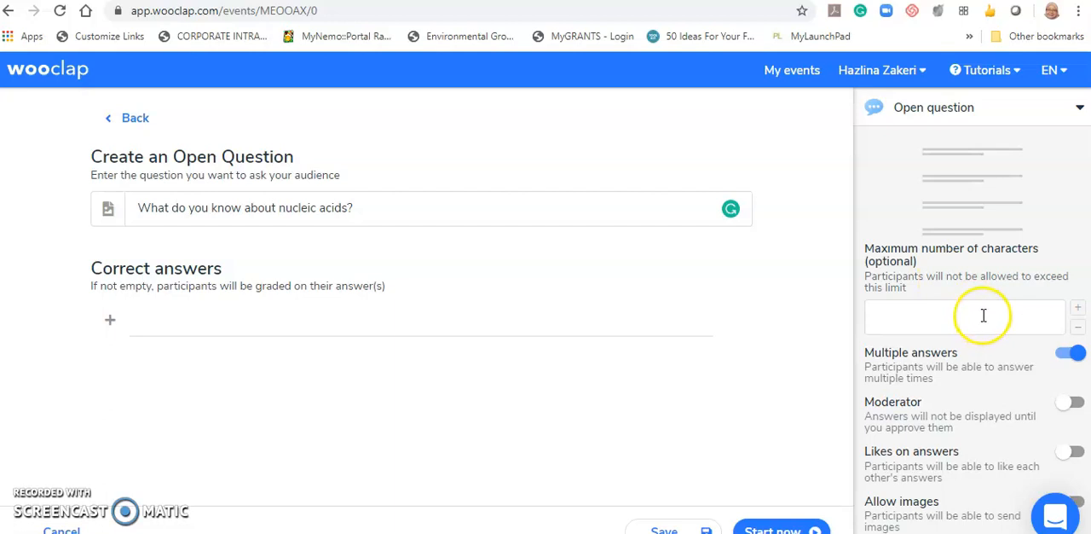
{"action": "scroll", "coordinate": [984, 315], "scroll_direction": "down", "scroll_amount": 1}
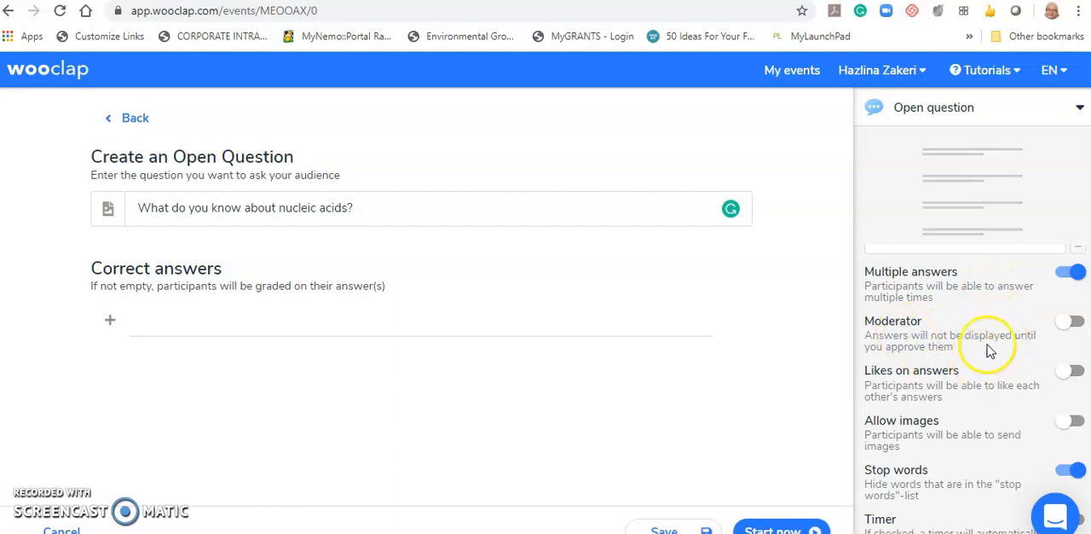
{"action": "scroll", "coordinate": [1028, 379], "scroll_direction": "down", "scroll_amount": 1}
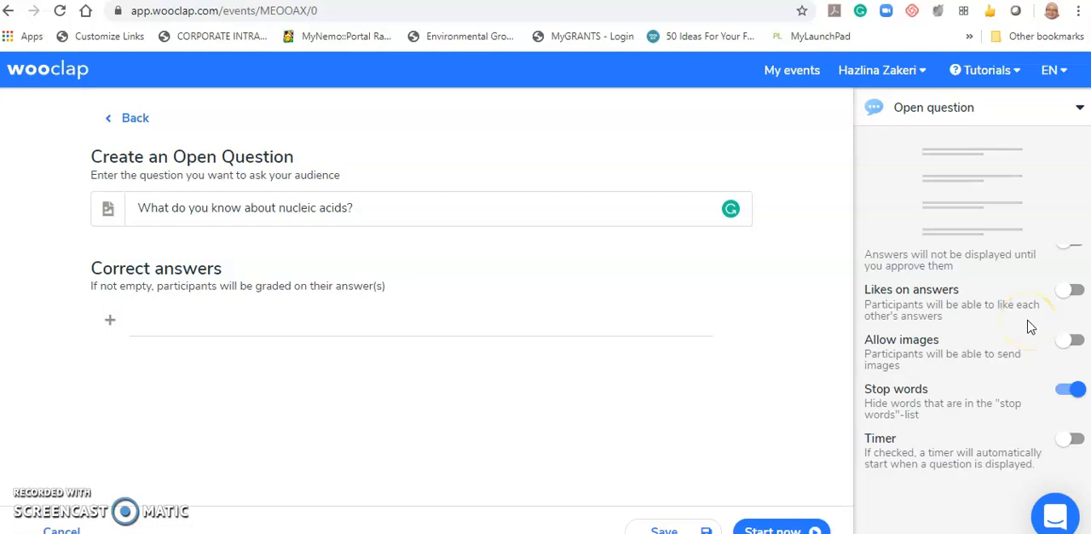
{"action": "left_click", "coordinate": [1070, 291]}
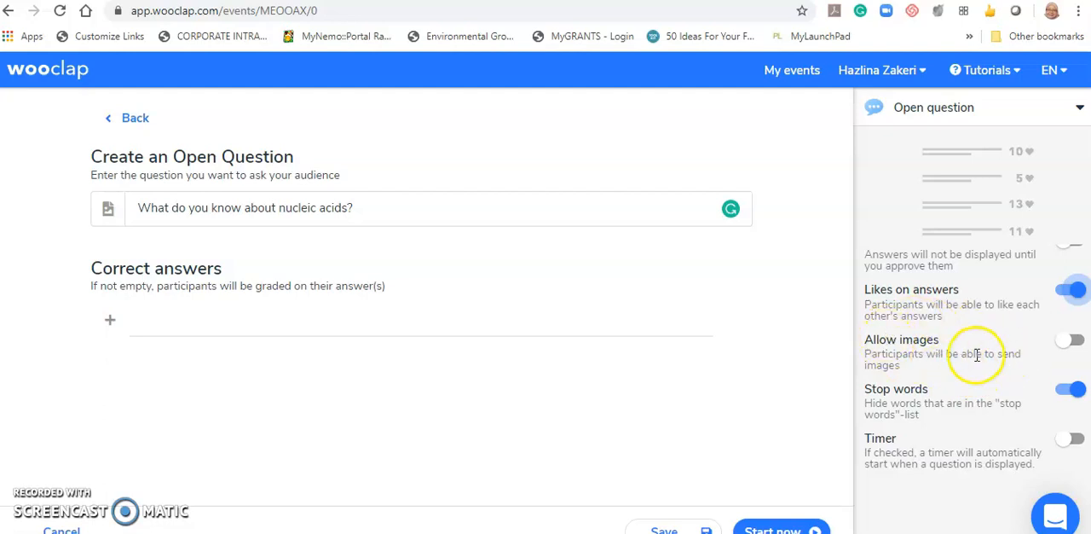
{"action": "scroll", "coordinate": [977, 355], "scroll_direction": "down", "scroll_amount": 2}
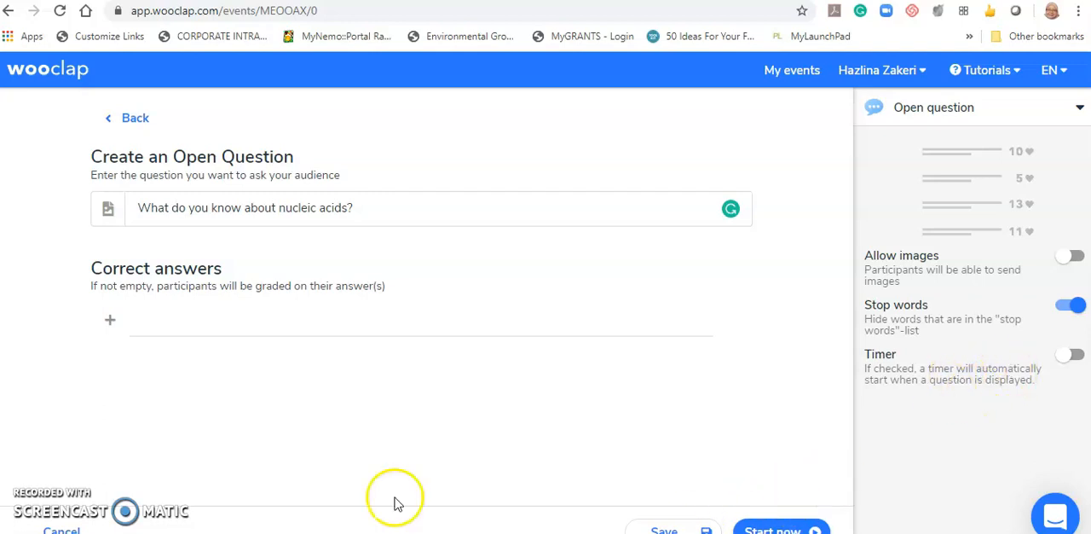
{"action": "left_click", "coordinate": [676, 530]}
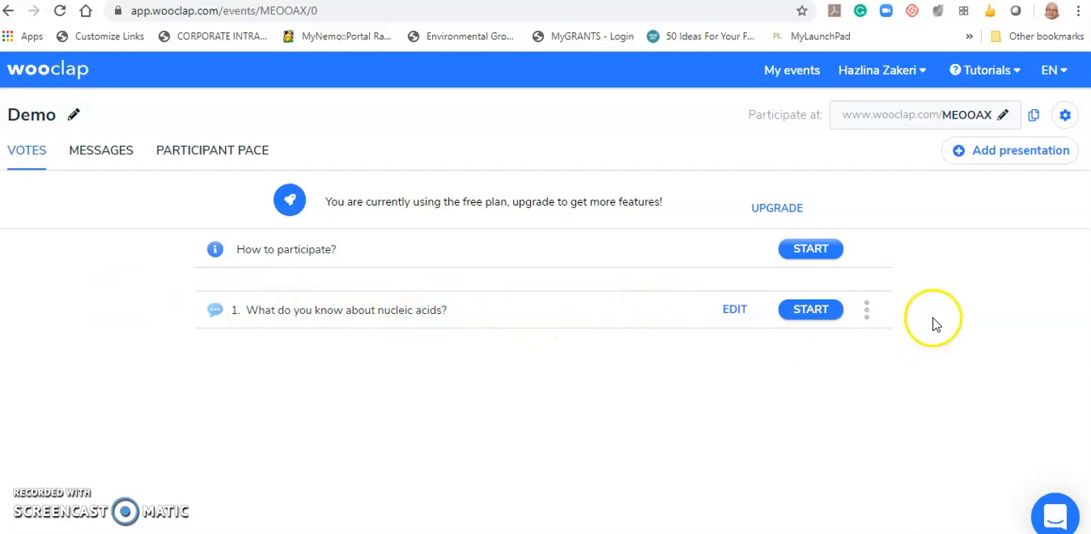
{"action": "scroll", "coordinate": [525, 358], "scroll_direction": "up", "scroll_amount": 2}
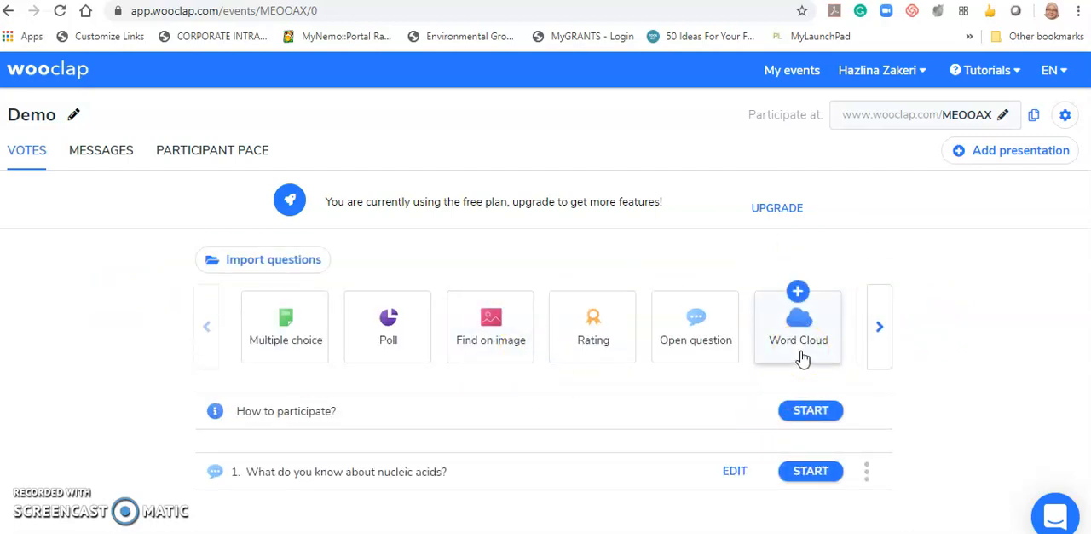
- Start a Poll question with the text "Is all DNA right-handed?"
{"action": "left_click", "coordinate": [398, 334]}
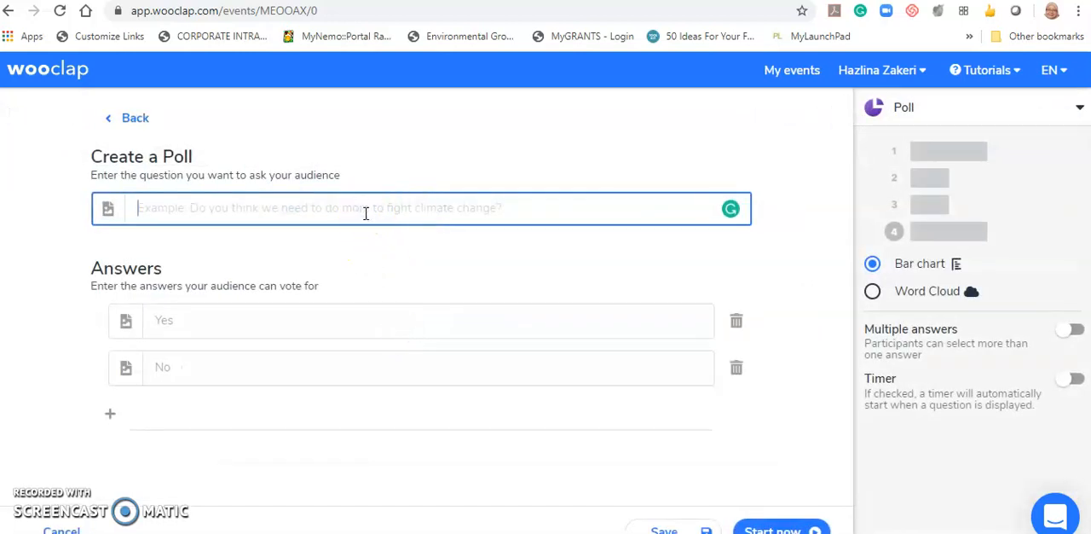
{"action": "type", "text": "Is a"}
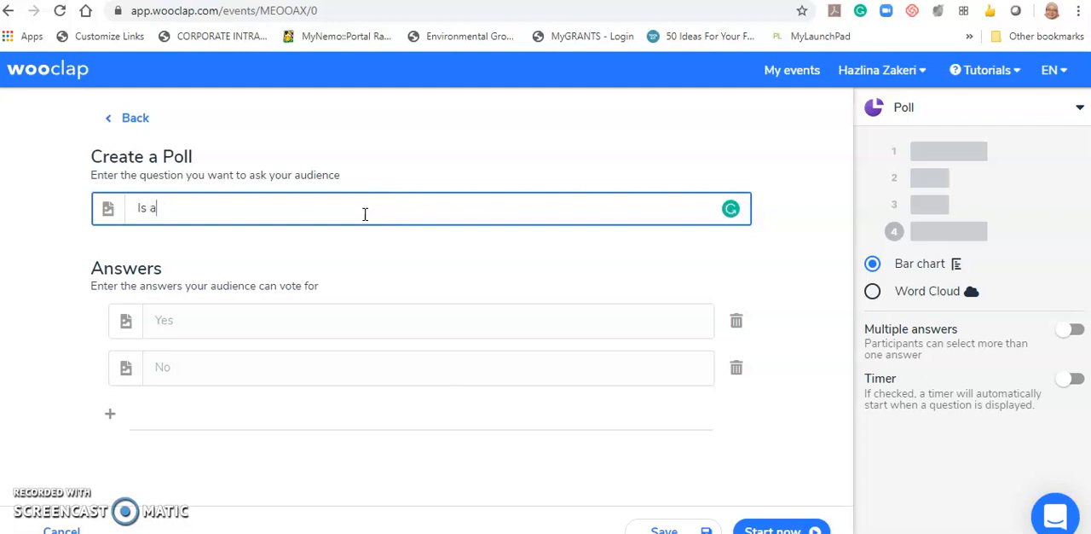
{"action": "type", "text": "ll DNa right-handed?"}
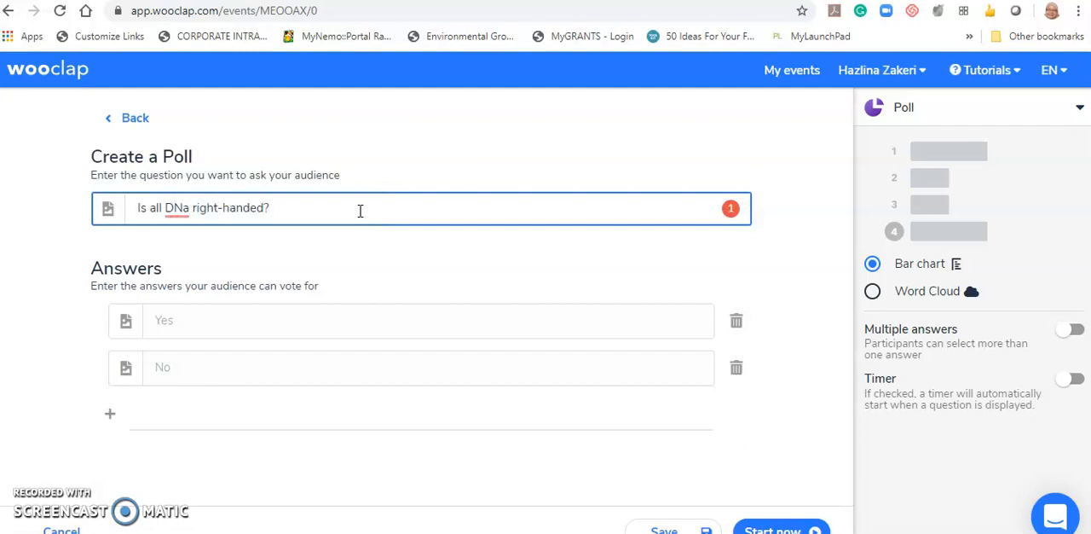
{"action": "right_click", "coordinate": [175, 208]}
{"action": "left_click", "coordinate": [209, 218]}
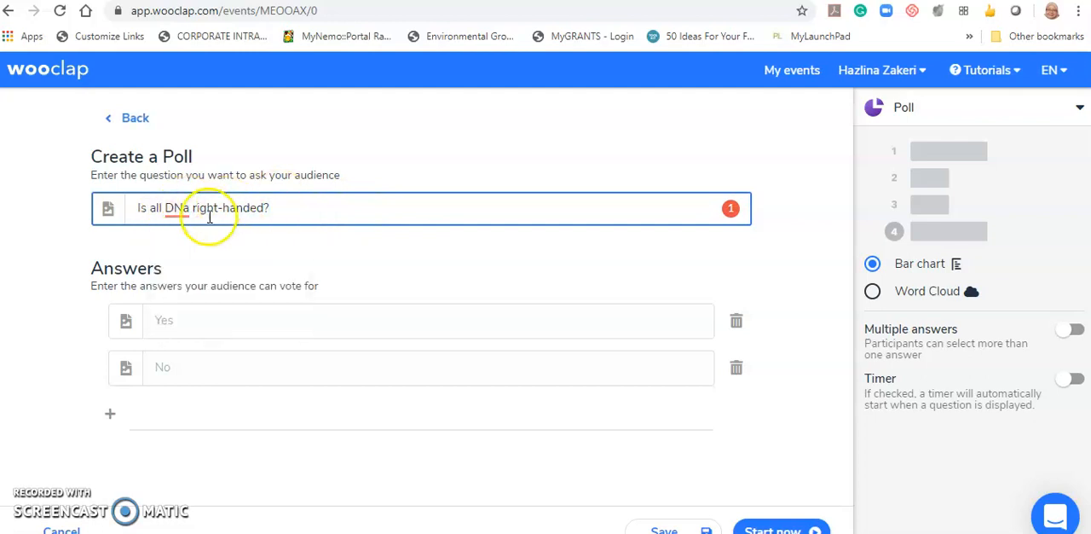
{"action": "left_click", "coordinate": [189, 214]}
{"action": "key", "text": "BackSpace"}
{"action": "type", "text": "A"}
- Fill in the poll answers Yes and No and save the poll with its results displayed as a Bar chart
{"action": "left_click", "coordinate": [234, 325]}
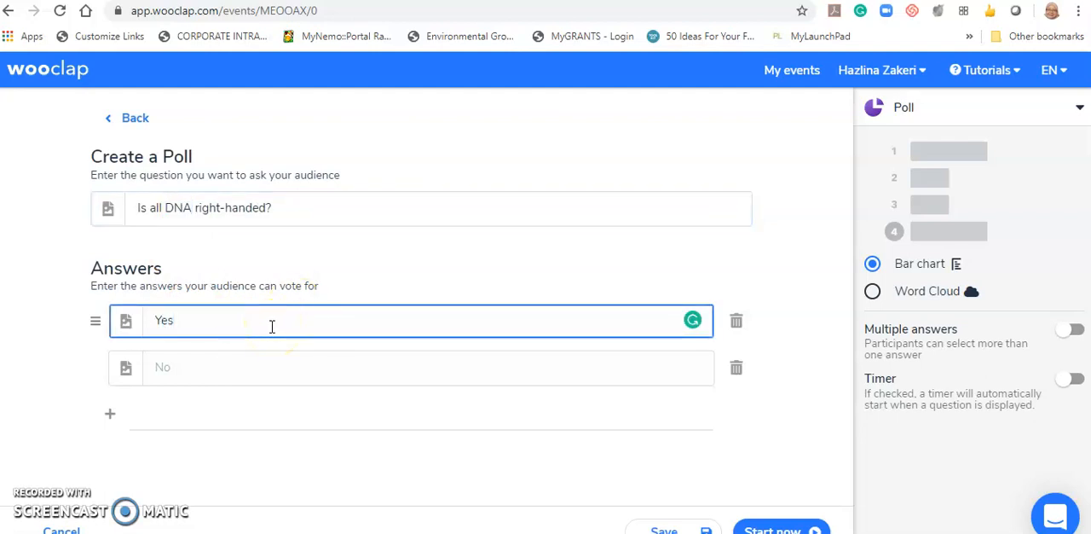
{"action": "left_click", "coordinate": [259, 372]}
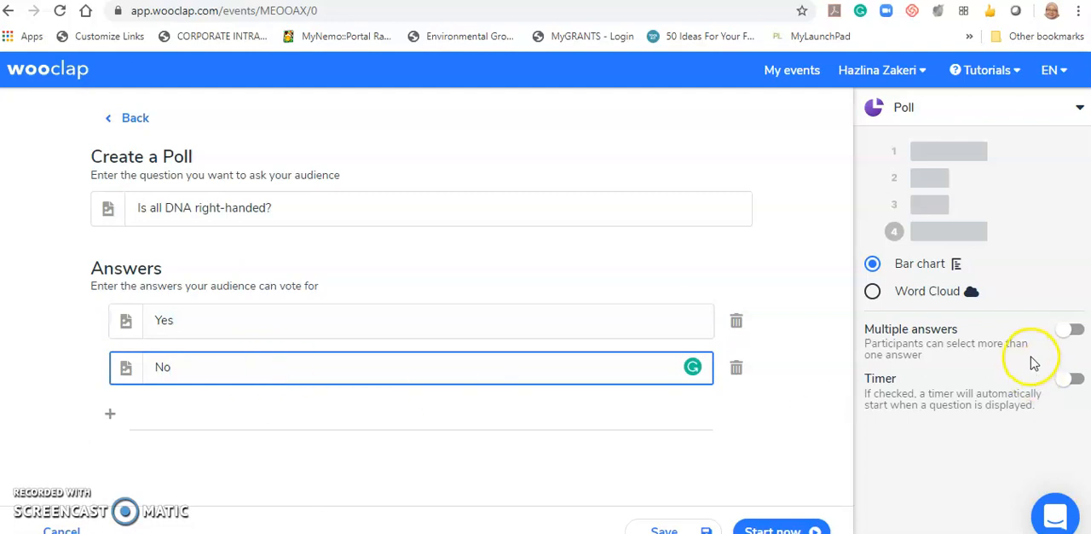
{"action": "left_click", "coordinate": [892, 128]}
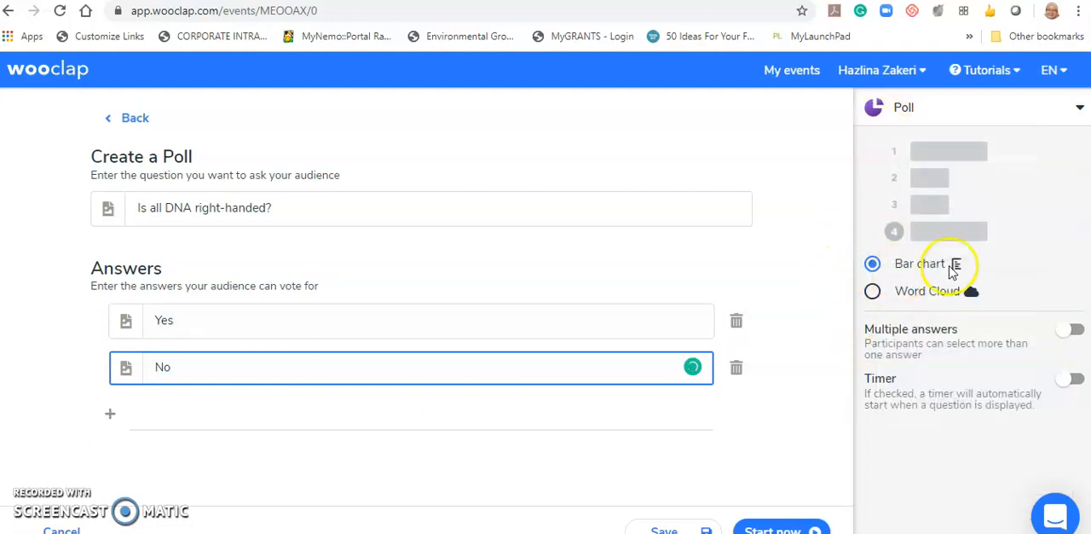
{"action": "left_click", "coordinate": [875, 291]}
{"action": "left_click", "coordinate": [874, 264]}
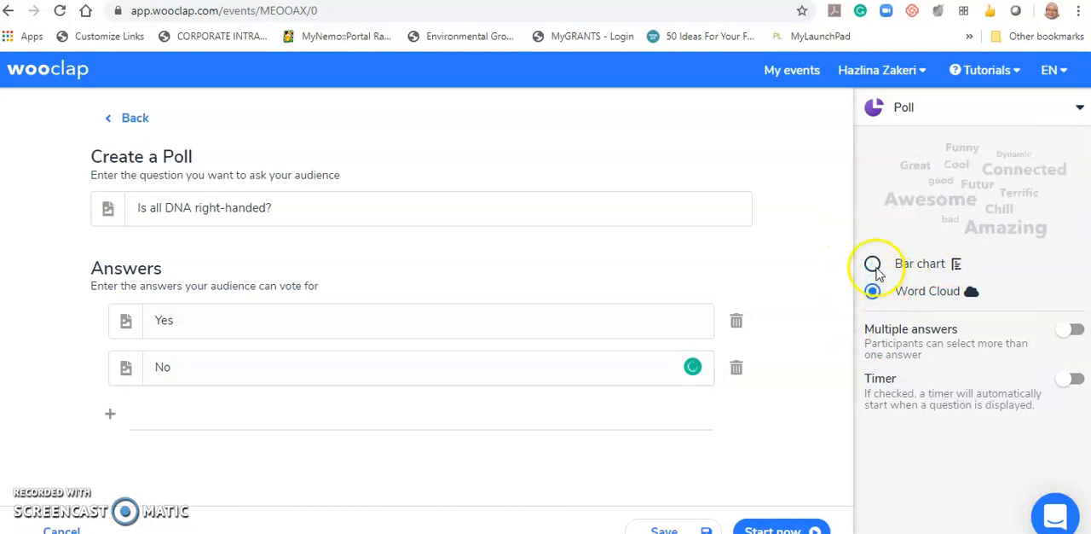
{"action": "scroll", "coordinate": [929, 290], "scroll_direction": "down", "scroll_amount": 1}
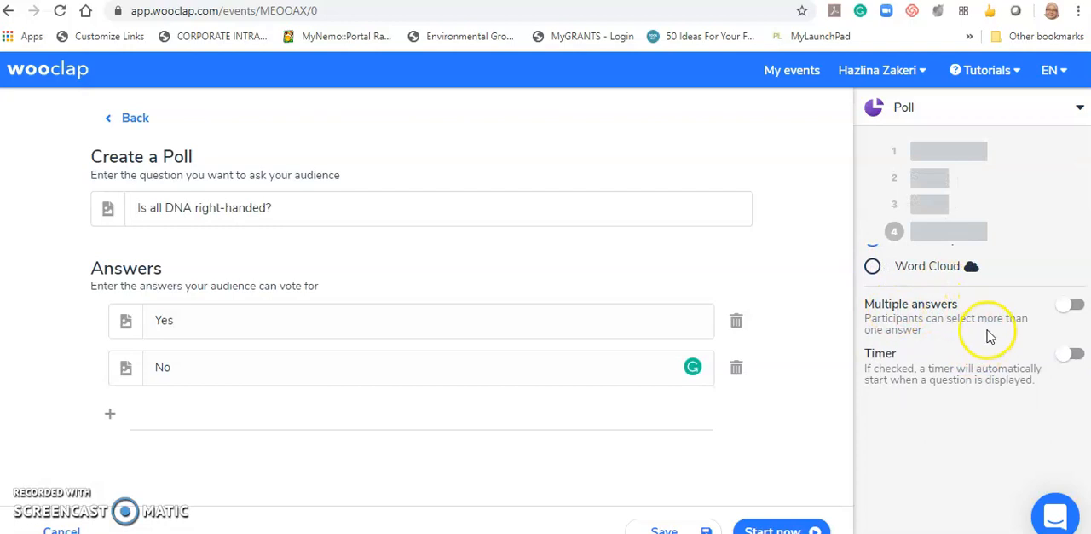
{"action": "left_click", "coordinate": [664, 529]}
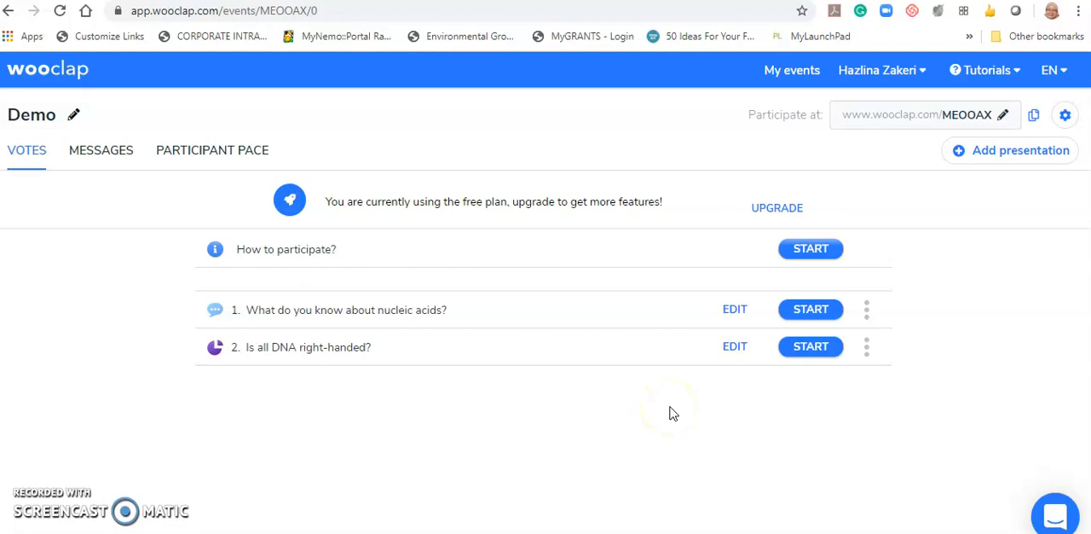
- Start the nucleic acids question and join the event from the wooclap.com participant page with the code MEOOAX
{"action": "scroll", "coordinate": [775, 425], "scroll_direction": "up", "scroll_amount": 1}
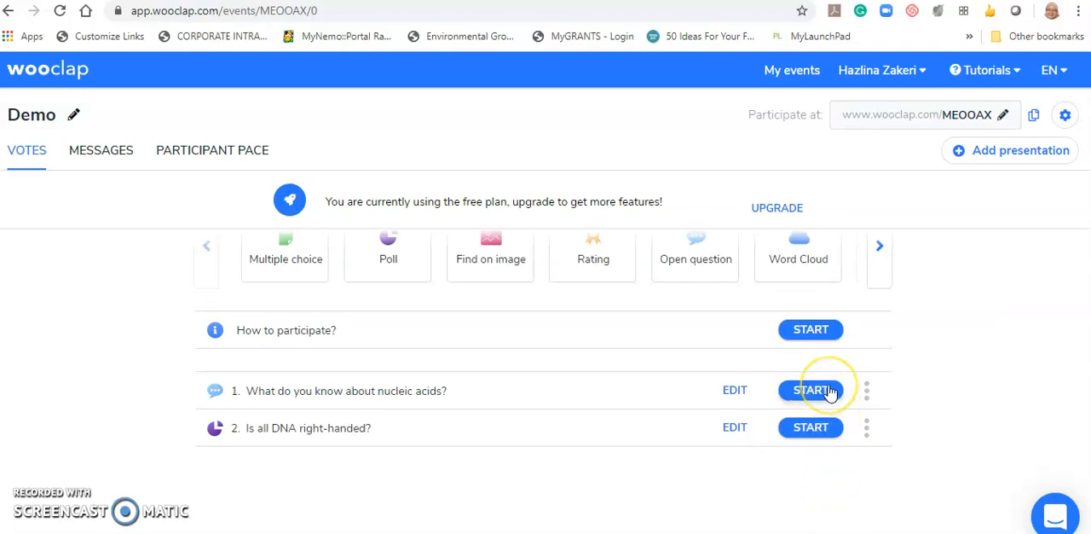
{"action": "left_click", "coordinate": [811, 390]}
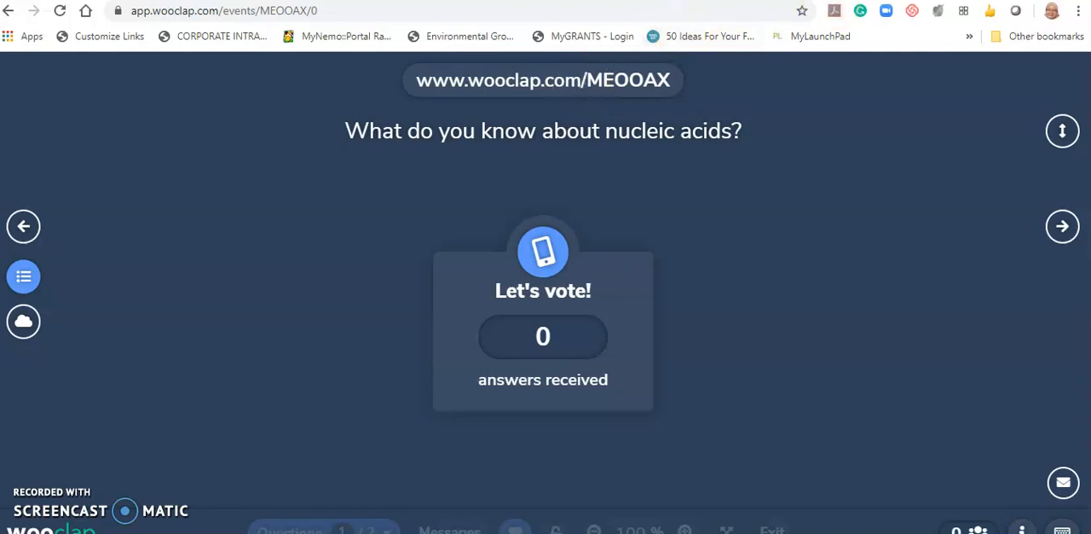
{"action": "left_click", "coordinate": [256, 0]}
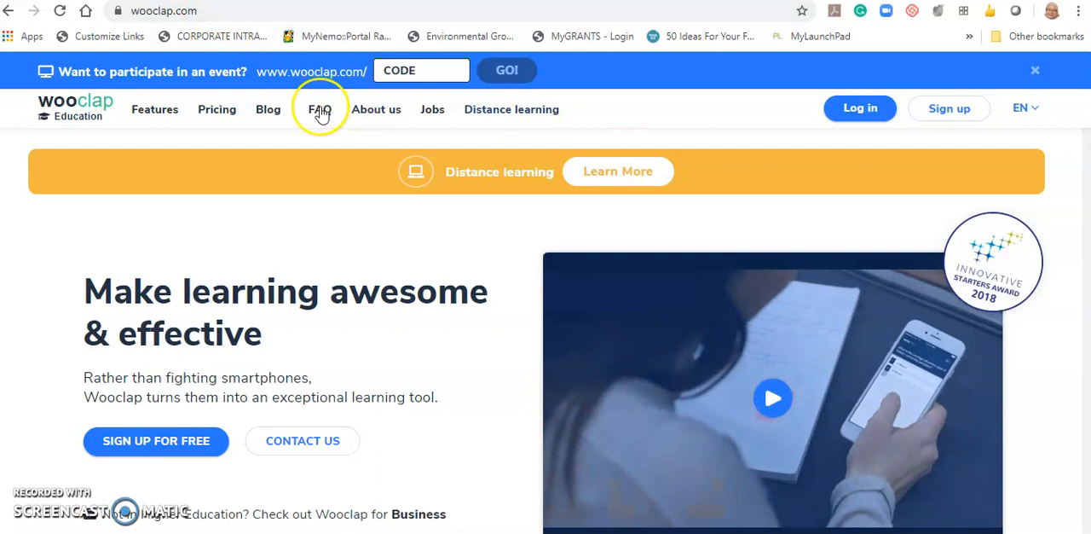
{"action": "left_click", "coordinate": [433, 70]}
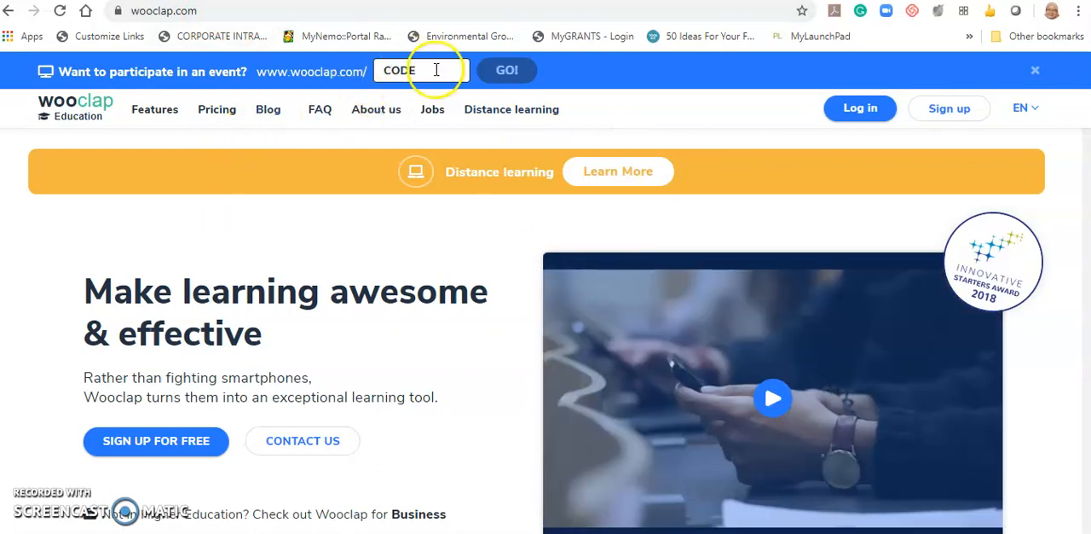
{"action": "left_click", "coordinate": [341, 0]}
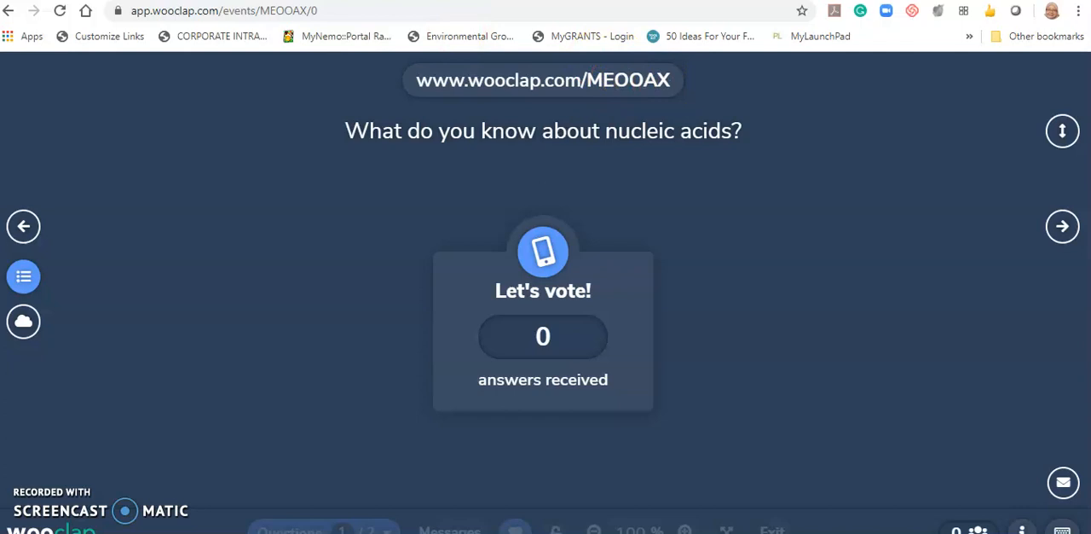
{"action": "left_click", "coordinate": [294, 1]}
{"action": "type", "text": "MEO"}
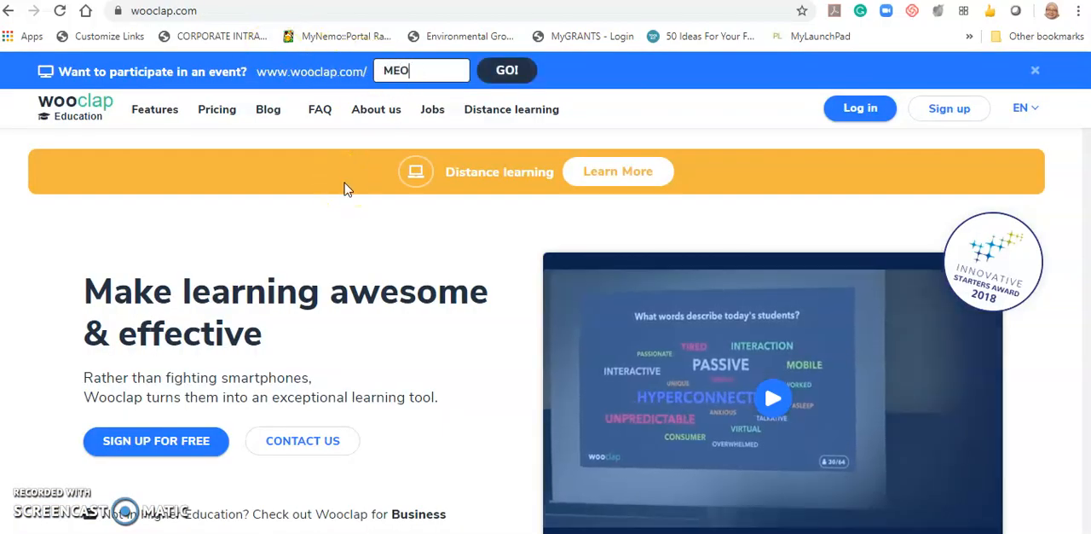
{"action": "type", "text": "OAX"}
{"action": "left_click", "coordinate": [503, 70]}
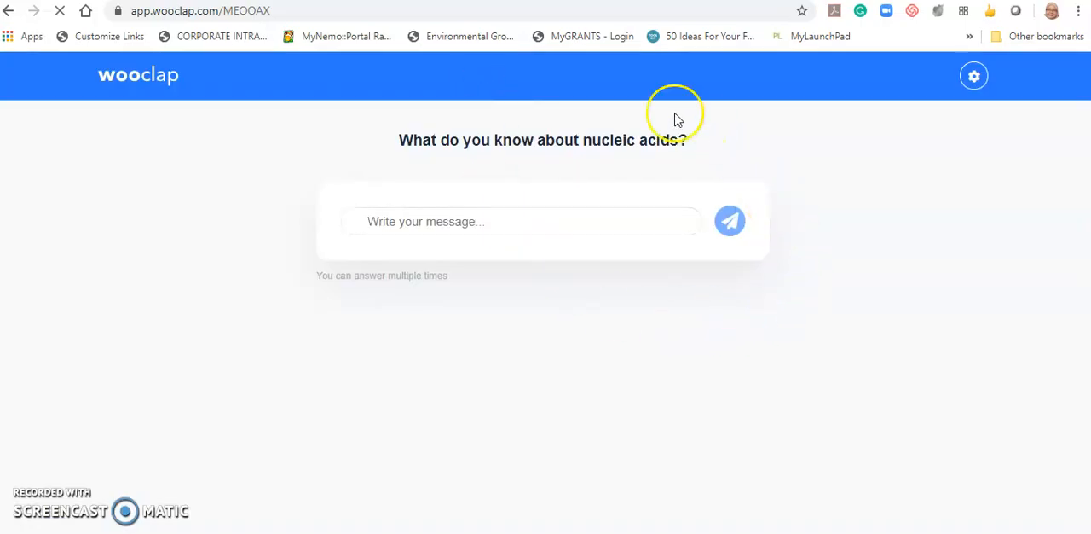
- Submit "DNA and RNA" as a participant's answer to the nucleic acids question
{"action": "left_click", "coordinate": [477, 219]}
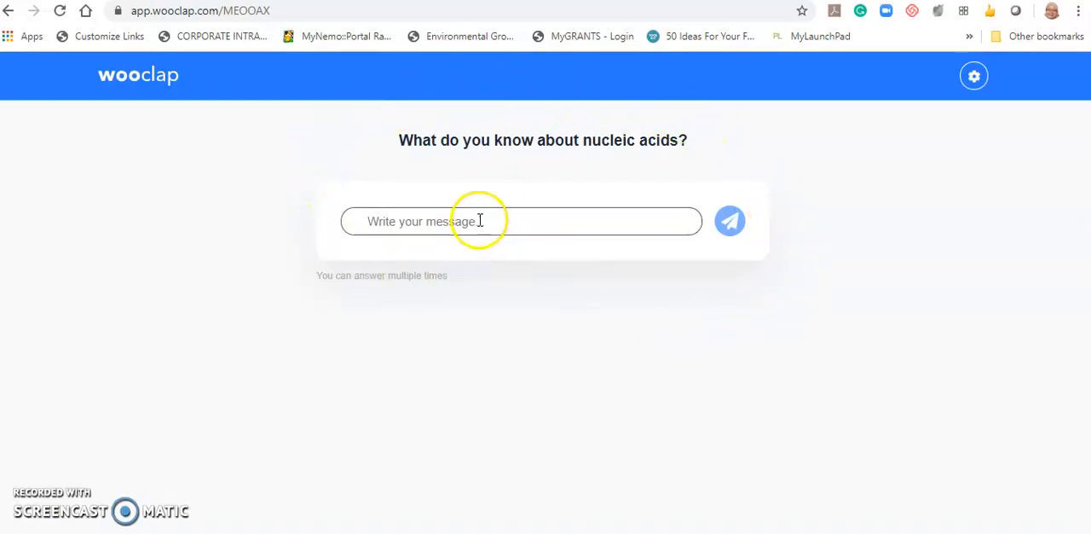
{"action": "left_click", "coordinate": [481, 217]}
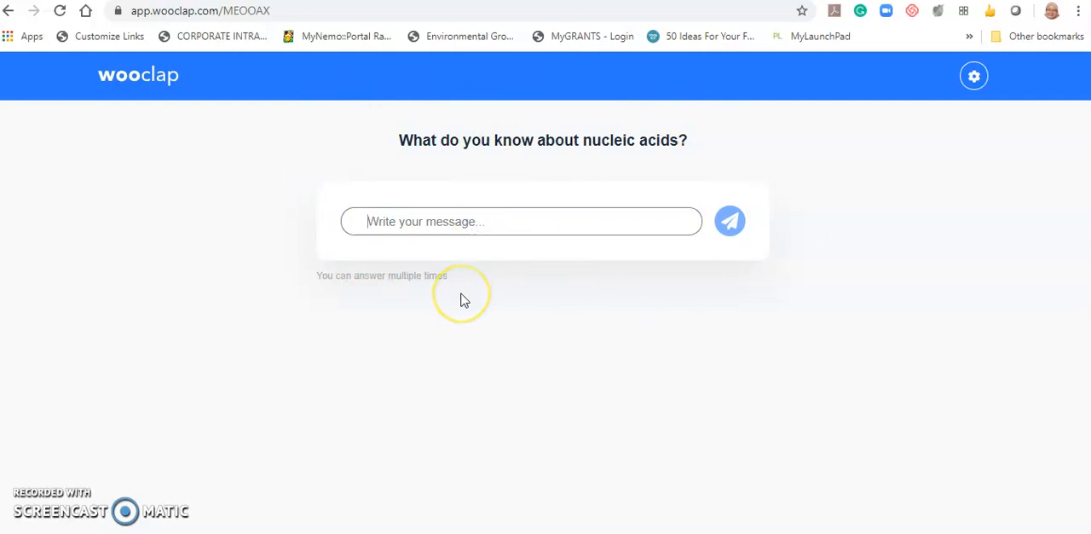
{"action": "type", "text": "DNA and RNA"}
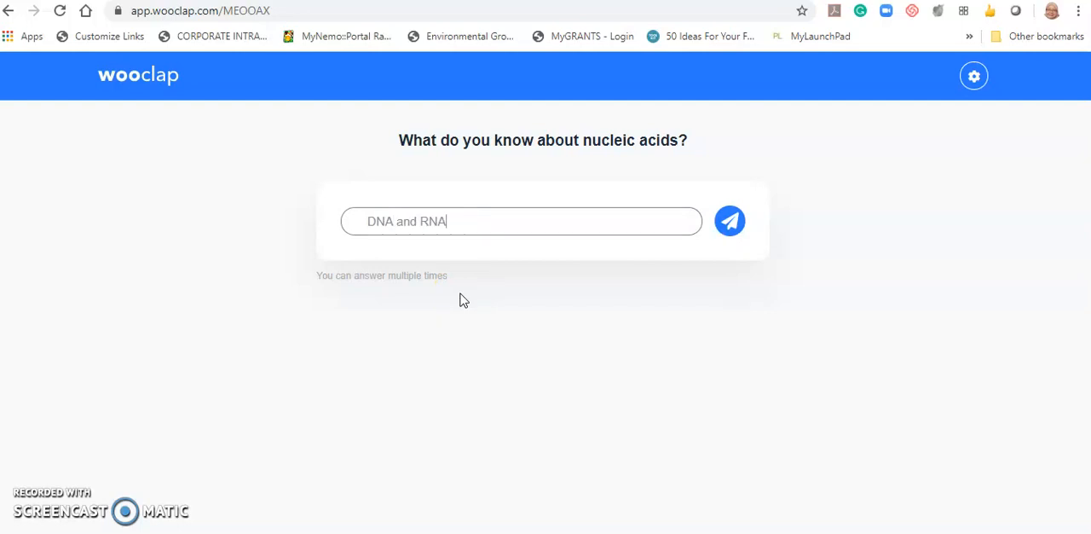
{"action": "left_click", "coordinate": [373, 217]}
{"action": "left_click", "coordinate": [704, 226]}
{"action": "left_click", "coordinate": [735, 213]}
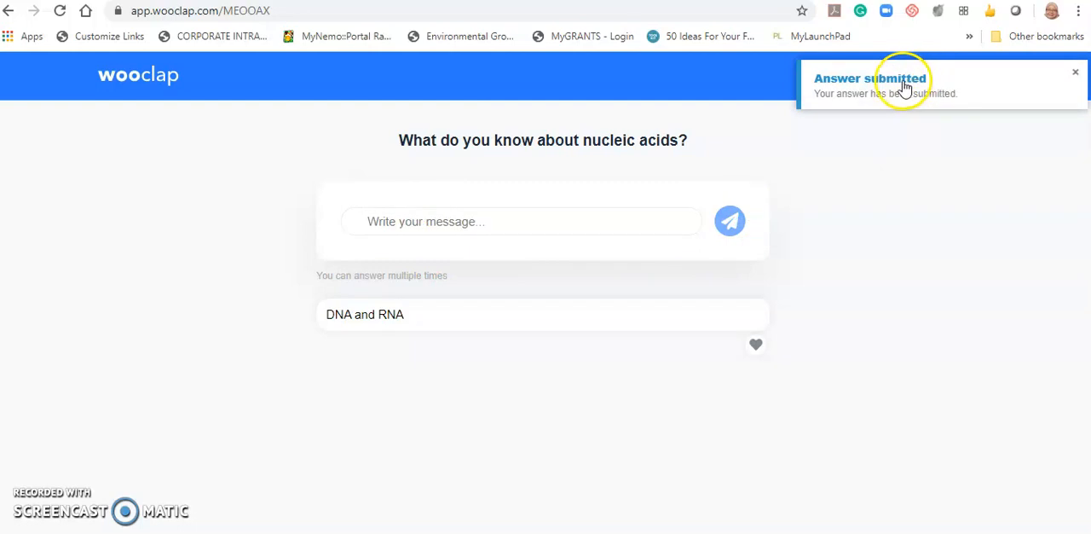
- Advance the presentation to the DNA right-handed poll and submit the answer No from the participant page
{"action": "key", "text": "ctrl+Tab"}
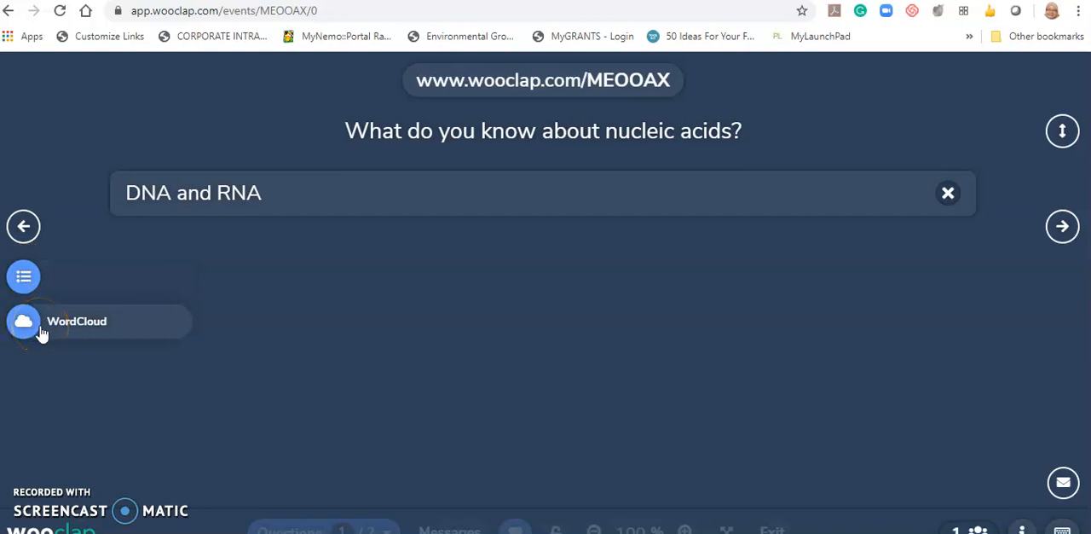
{"action": "left_click", "coordinate": [1060, 227]}
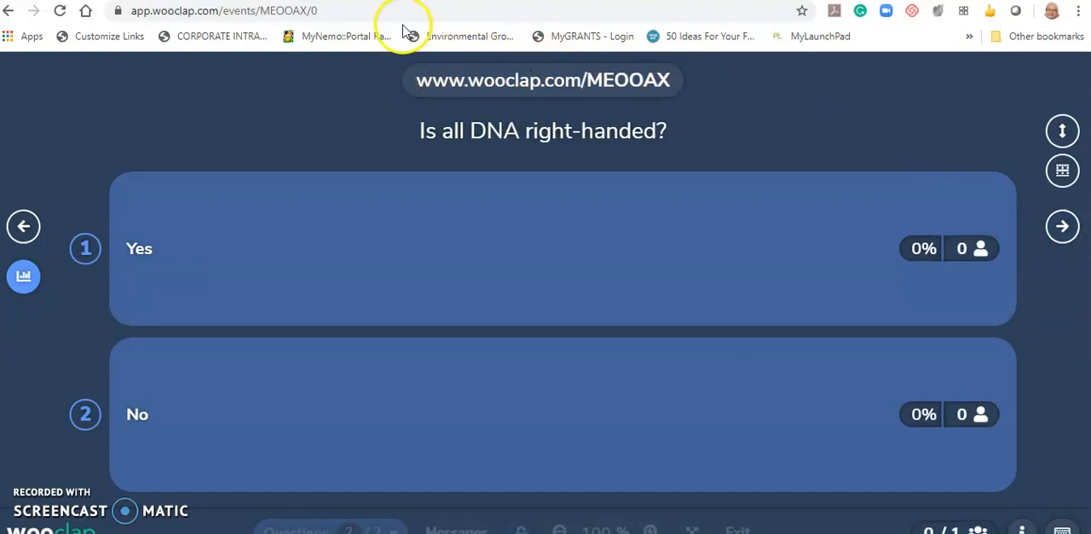
{"action": "left_click", "coordinate": [358, 0]}
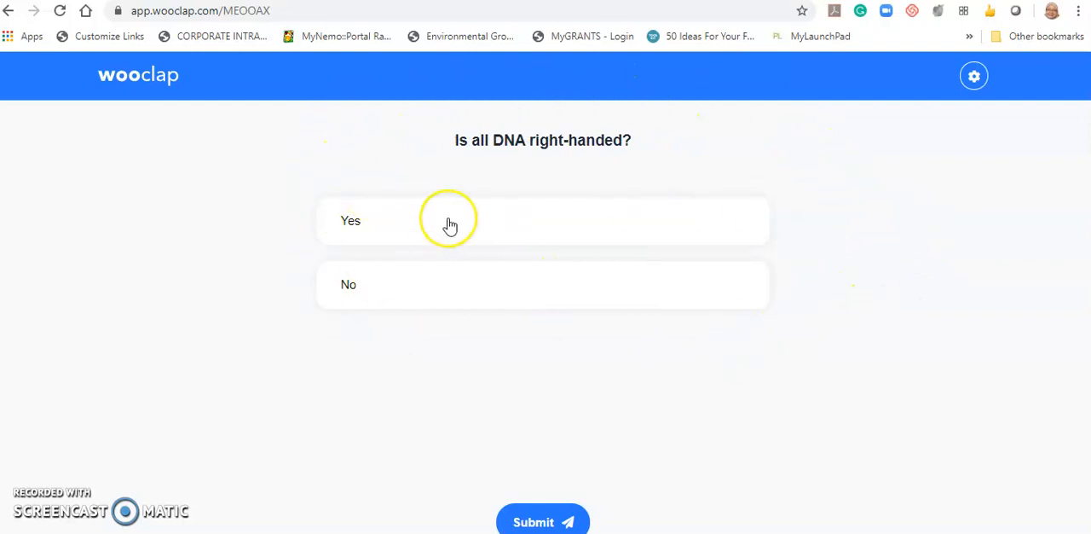
{"action": "left_click", "coordinate": [460, 287]}
{"action": "left_click", "coordinate": [551, 519]}
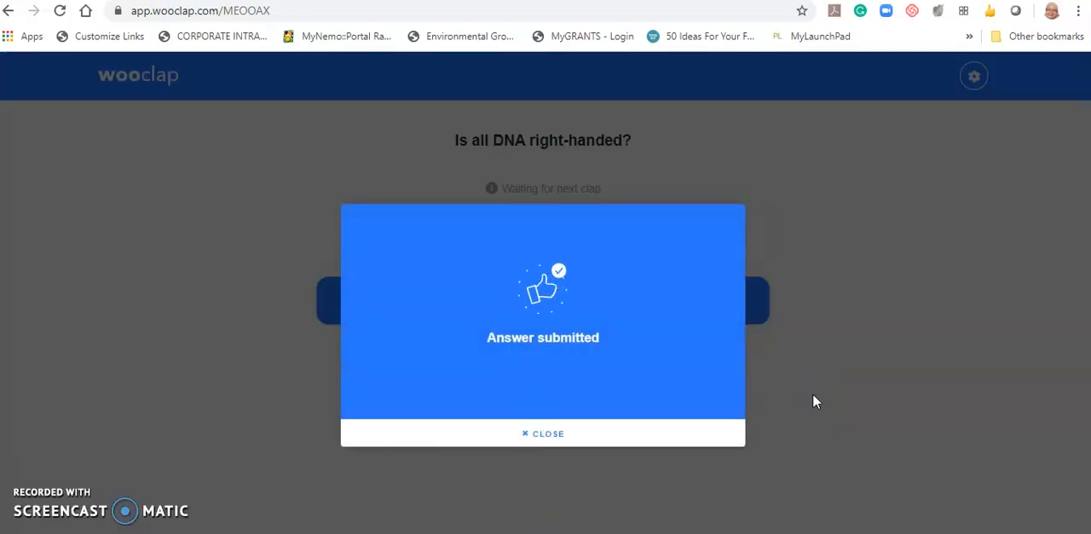
{"action": "left_click", "coordinate": [543, 433]}
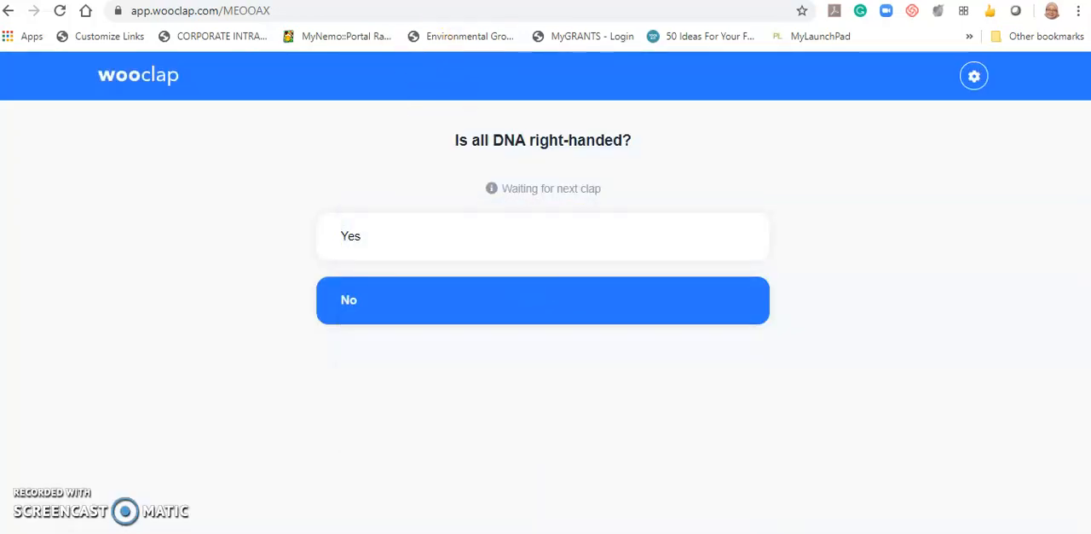
- Return to the event list and stop the Demo event in progress to edit it
{"action": "left_click", "coordinate": [512, 1]}
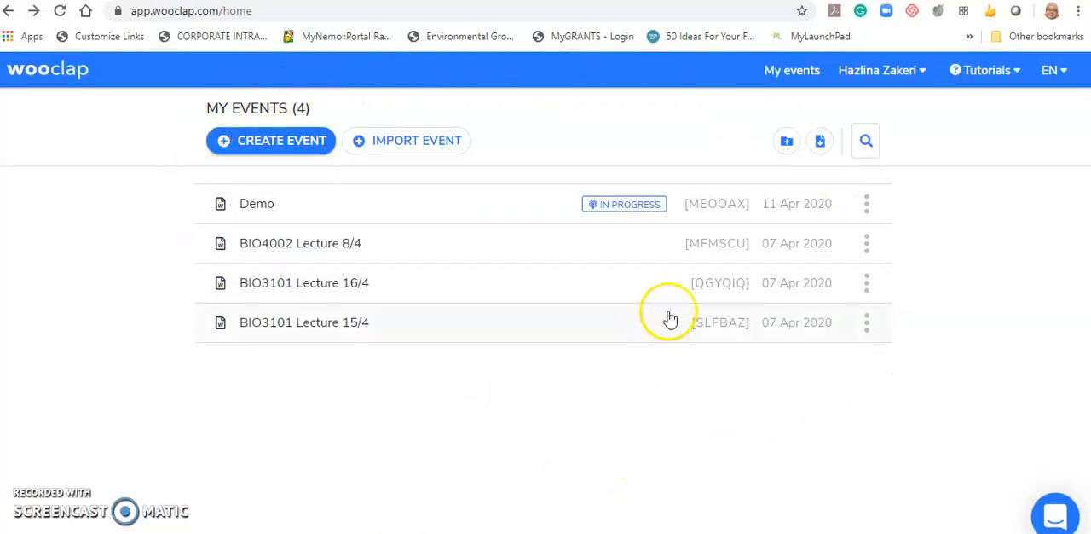
{"action": "left_click", "coordinate": [628, 207]}
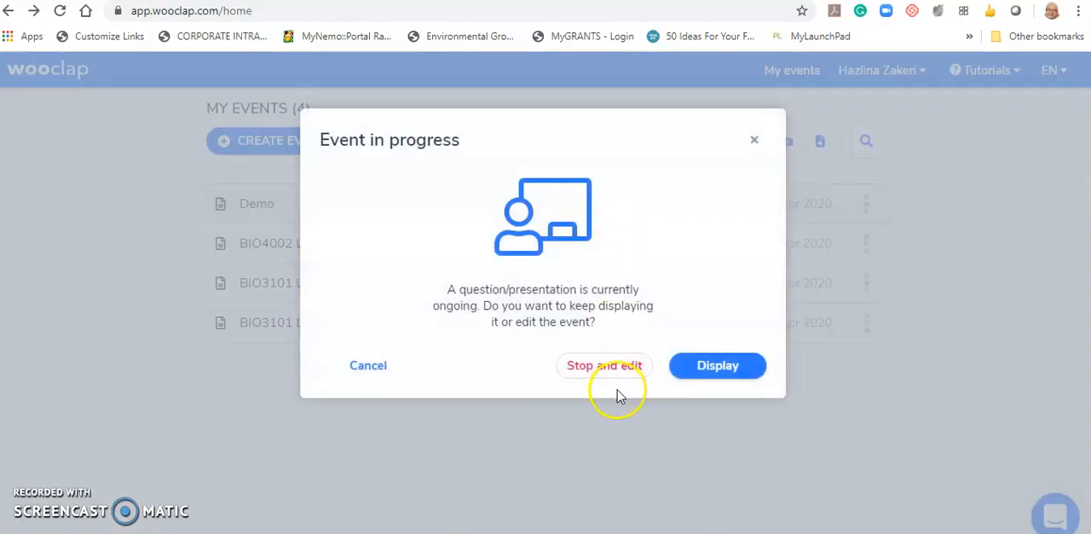
{"action": "left_click", "coordinate": [634, 366]}
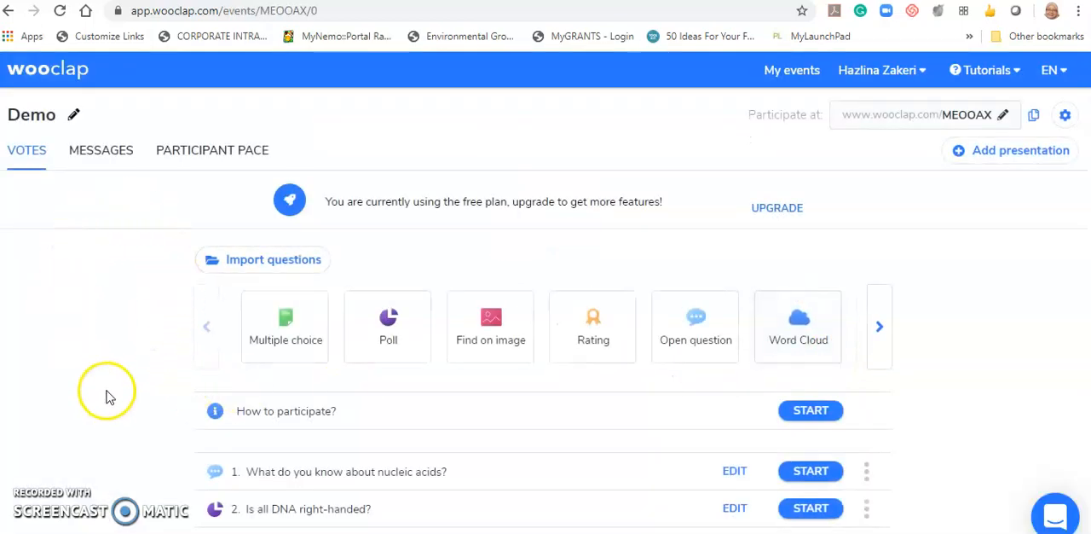
- View the additional options offered for the nucleic acids question in the Demo event
{"action": "scroll", "coordinate": [106, 394], "scroll_direction": "down", "scroll_amount": 2}
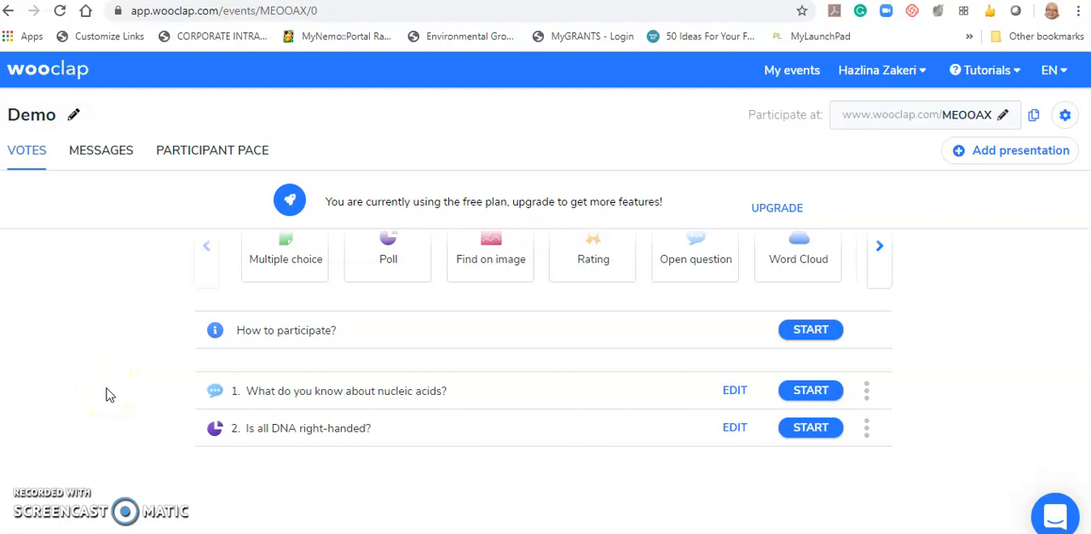
{"action": "left_click", "coordinate": [866, 394]}
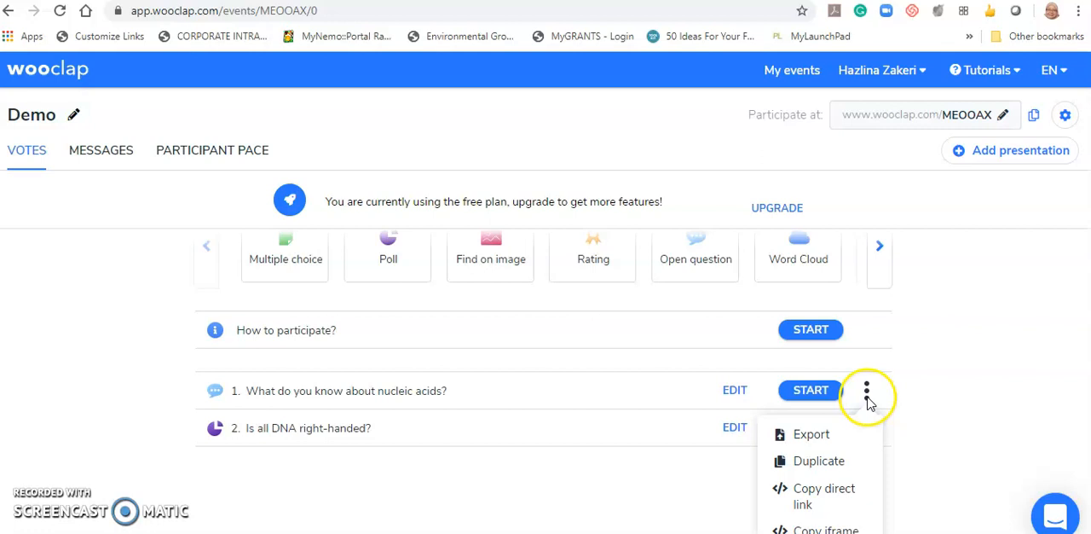
{"action": "scroll", "coordinate": [849, 440], "scroll_direction": "down", "scroll_amount": 3}
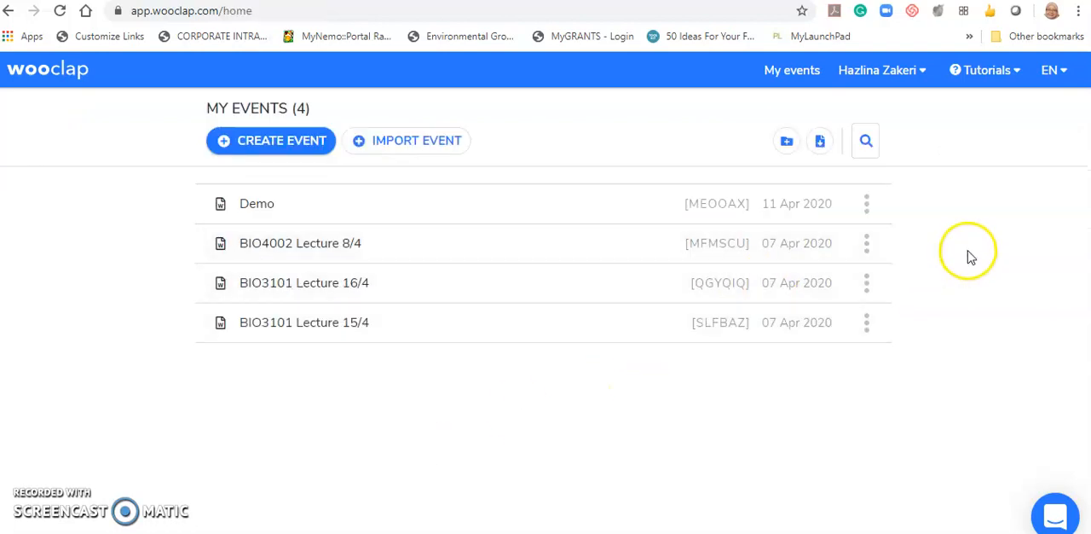
- Create a new event and import the presentation "lecture 1504 nucleate I" from the computer
{"action": "left_click", "coordinate": [298, 140]}
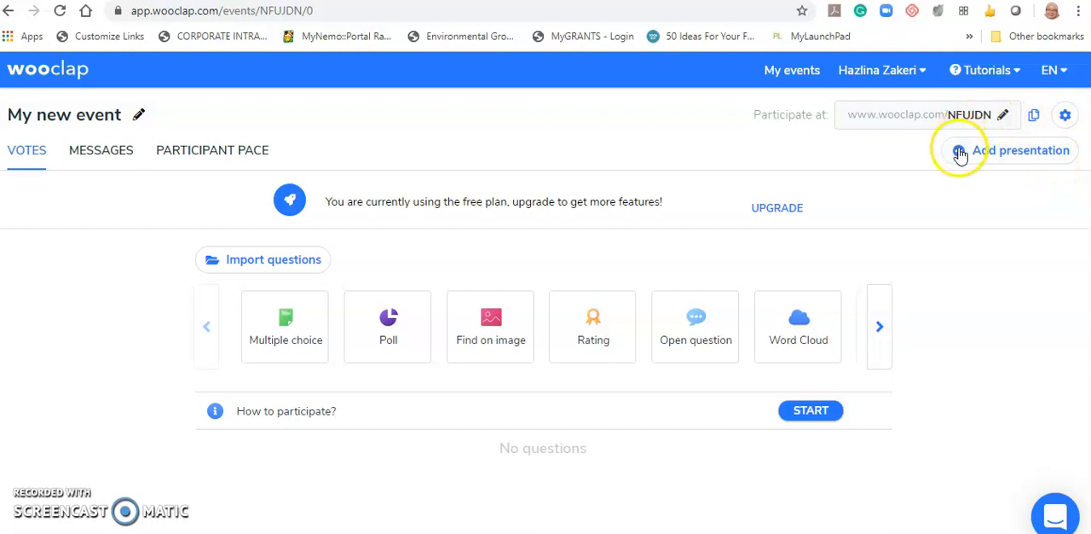
{"action": "left_click", "coordinate": [1022, 155]}
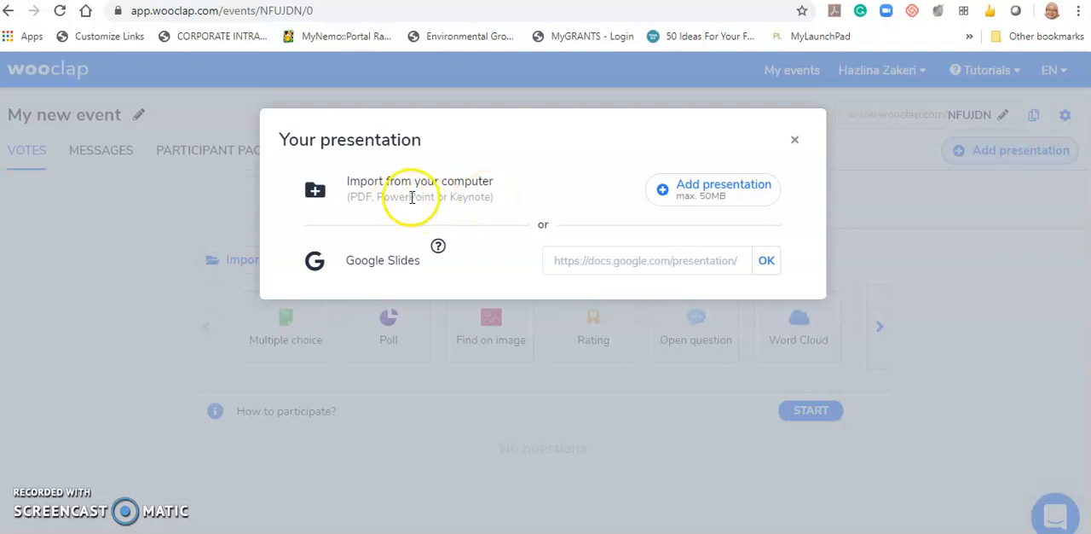
{"action": "left_click", "coordinate": [750, 190]}
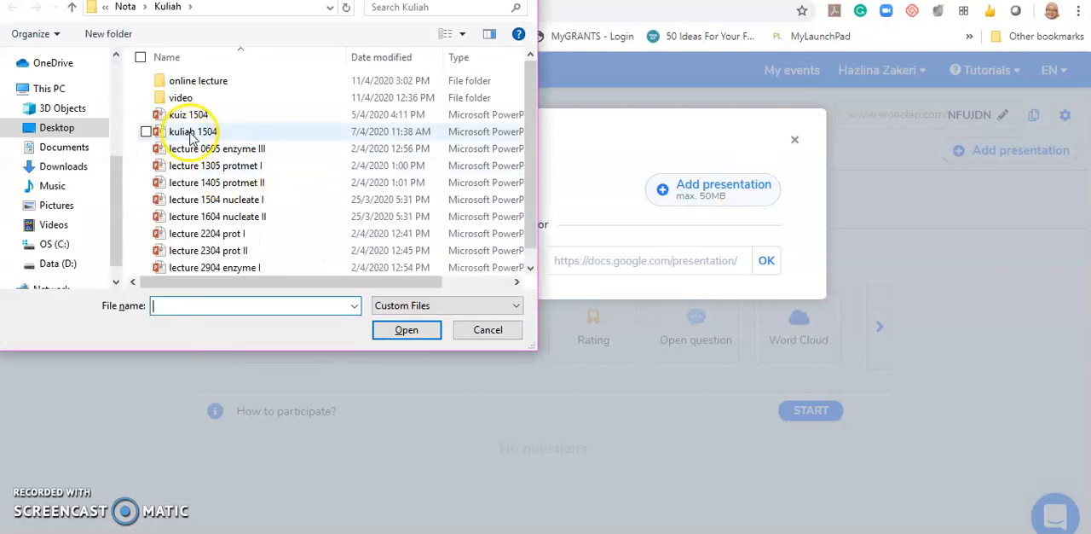
{"action": "left_click", "coordinate": [252, 200]}
{"action": "left_click", "coordinate": [399, 328]}
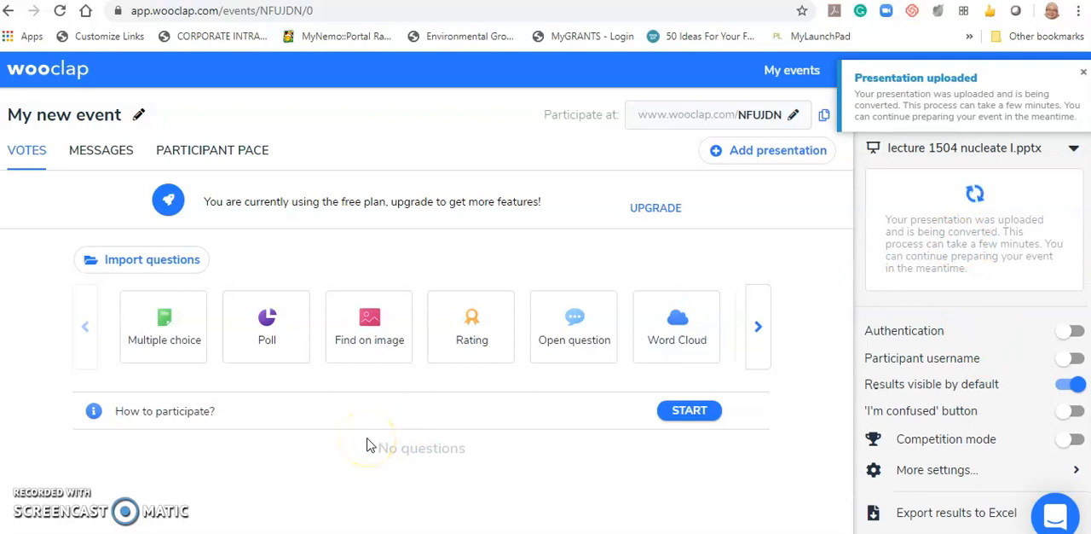
- Add and save a Word Cloud question reading "What do you know about nucleic acids?" in the new event
{"action": "left_click", "coordinate": [173, 335]}
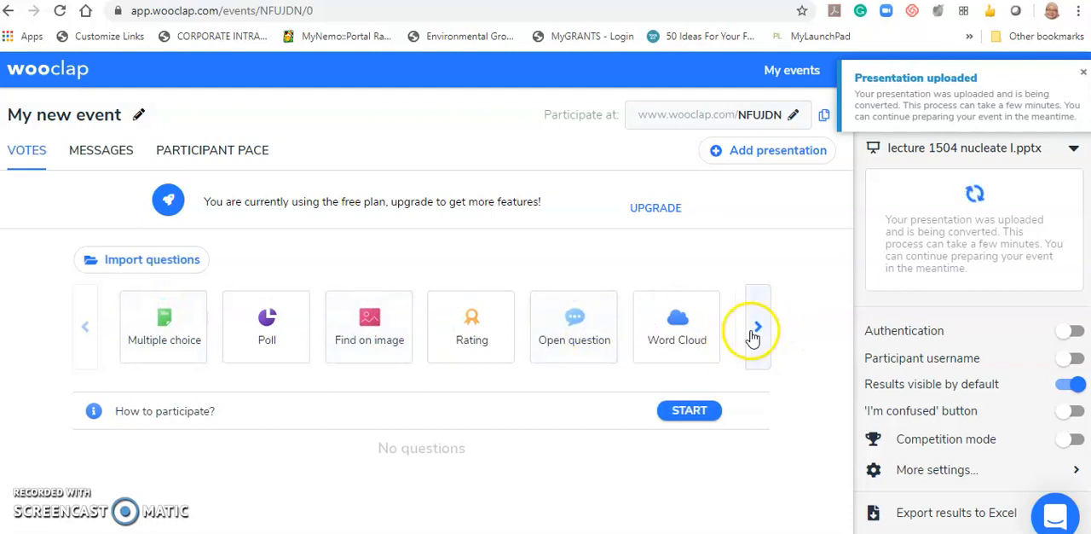
{"action": "left_click", "coordinate": [683, 326]}
{"action": "left_click", "coordinate": [301, 212]}
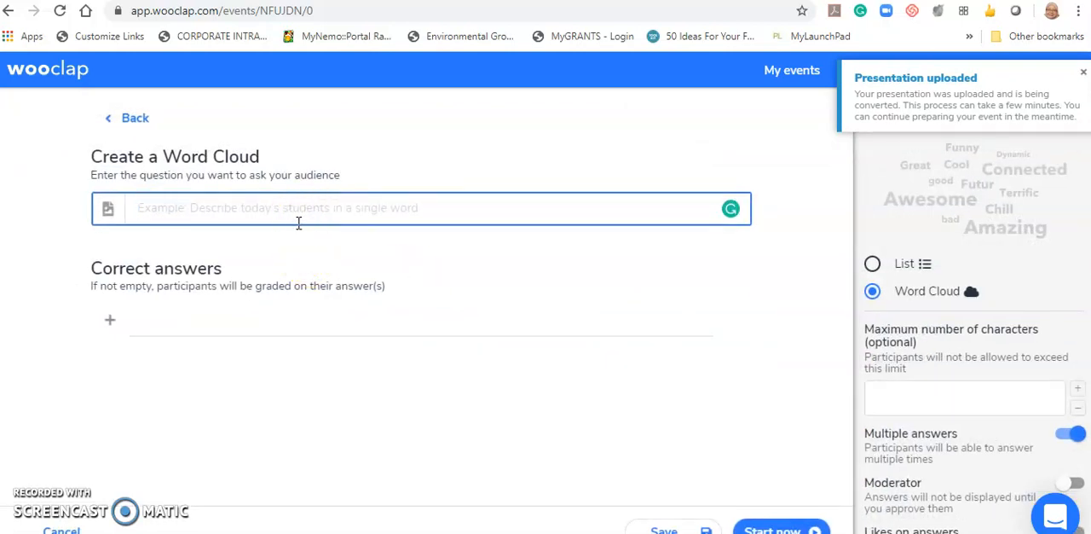
{"action": "type", "text": "What do you know about "}
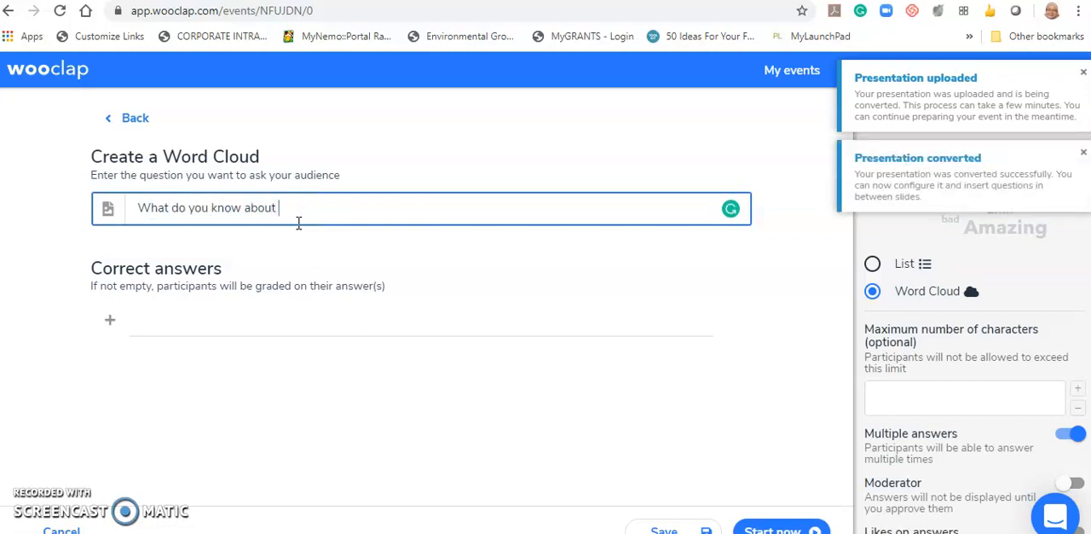
{"action": "type", "text": "nucleic acid"}
{"action": "left_click", "coordinate": [282, 219]}
{"action": "left_click", "coordinate": [292, 229]}
{"action": "key", "text": "Left"}
{"action": "key", "text": "BackSpace"}
{"action": "type", "text": "s"}
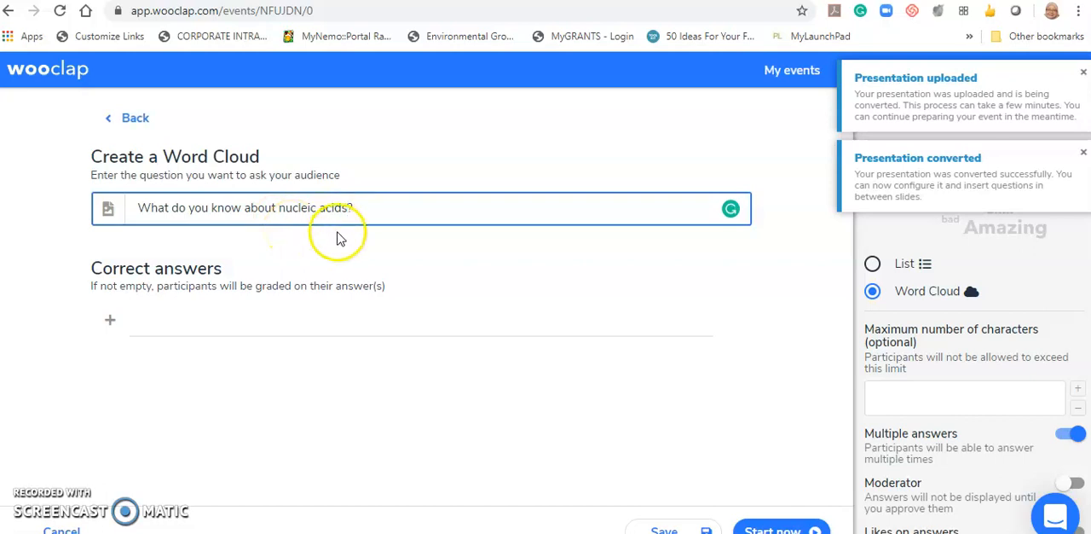
{"action": "left_click", "coordinate": [678, 524]}
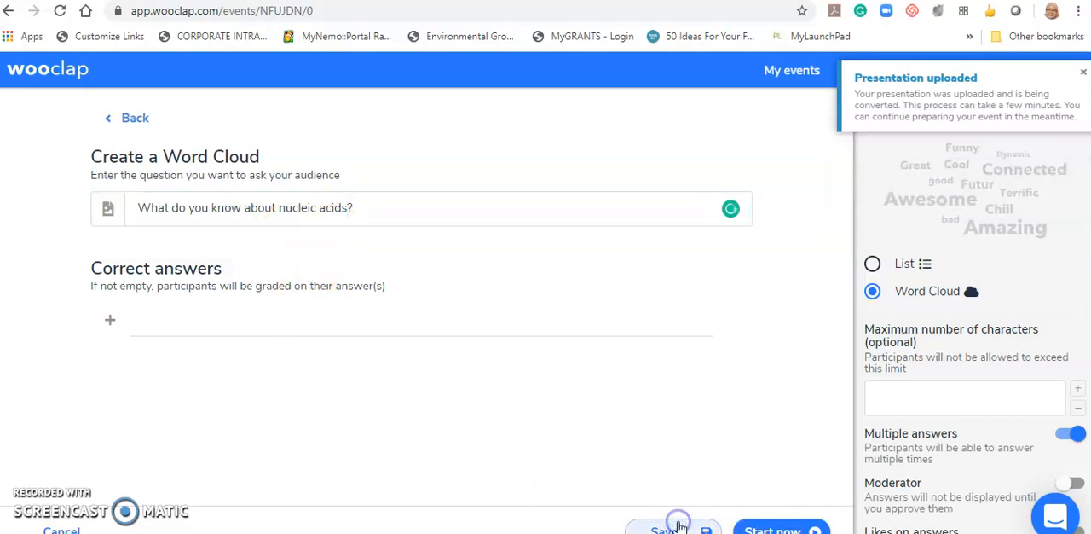
- Add and save a poll reading "Is all DNA right-handed?" with the answers Yes and No
{"action": "left_click", "coordinate": [239, 333]}
{"action": "left_click", "coordinate": [247, 198]}
{"action": "type", "text": "Is All DNA right-hande"}
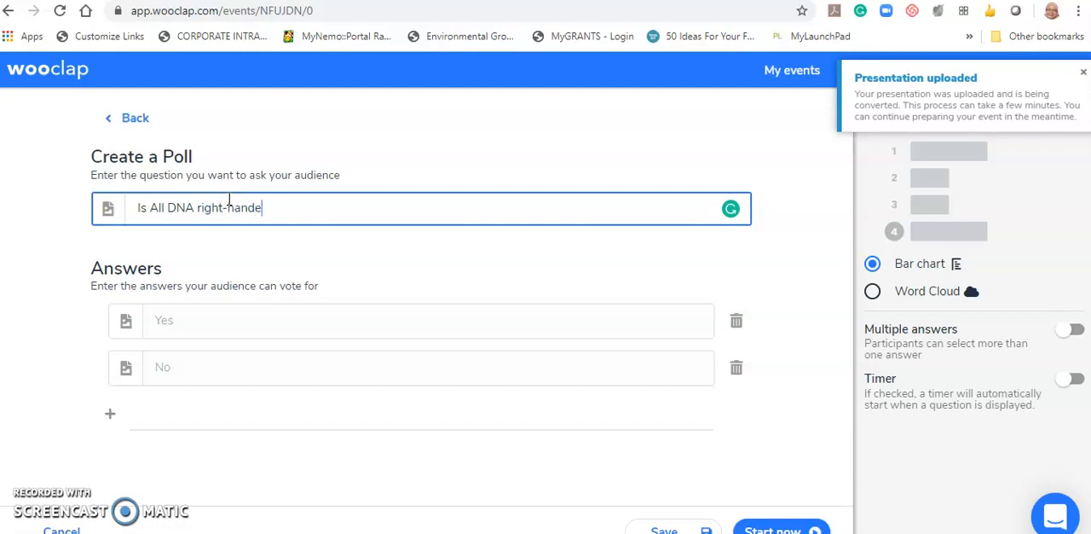
{"action": "left_click", "coordinate": [155, 207]}
{"action": "key", "text": "BackSpace"}
{"action": "type", "text": "a"}
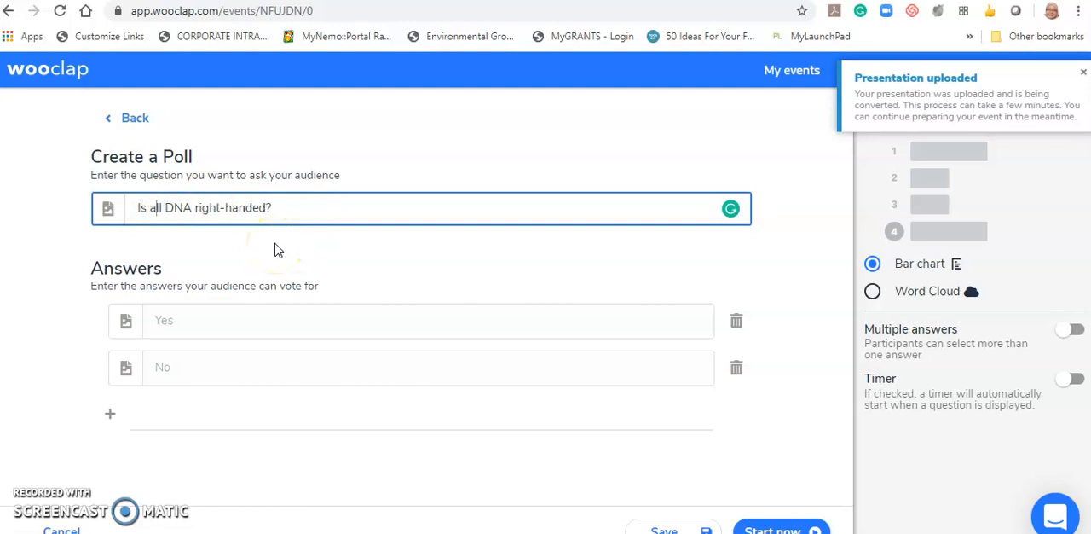
{"action": "left_click", "coordinate": [253, 322]}
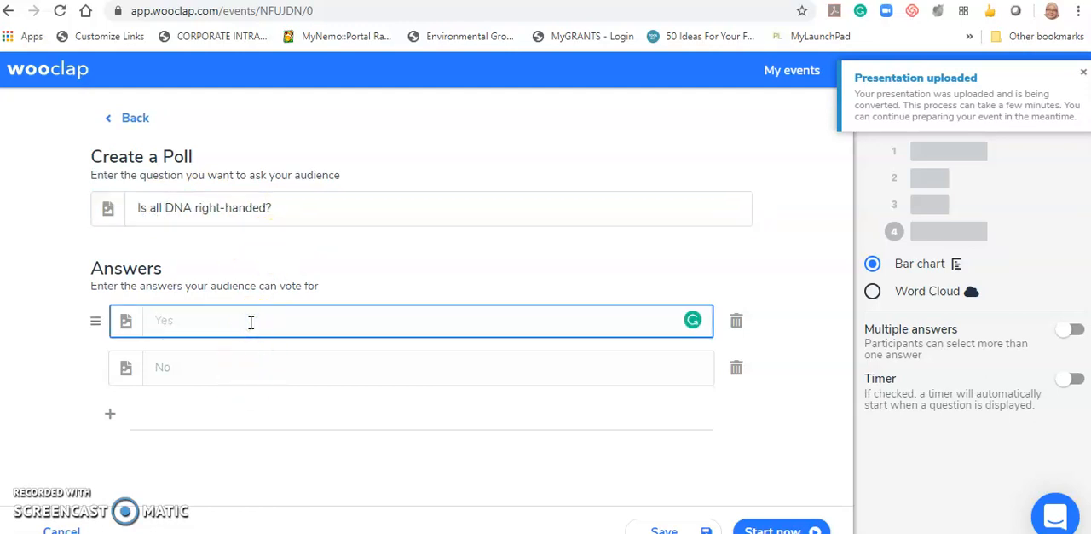
{"action": "left_click", "coordinate": [235, 367]}
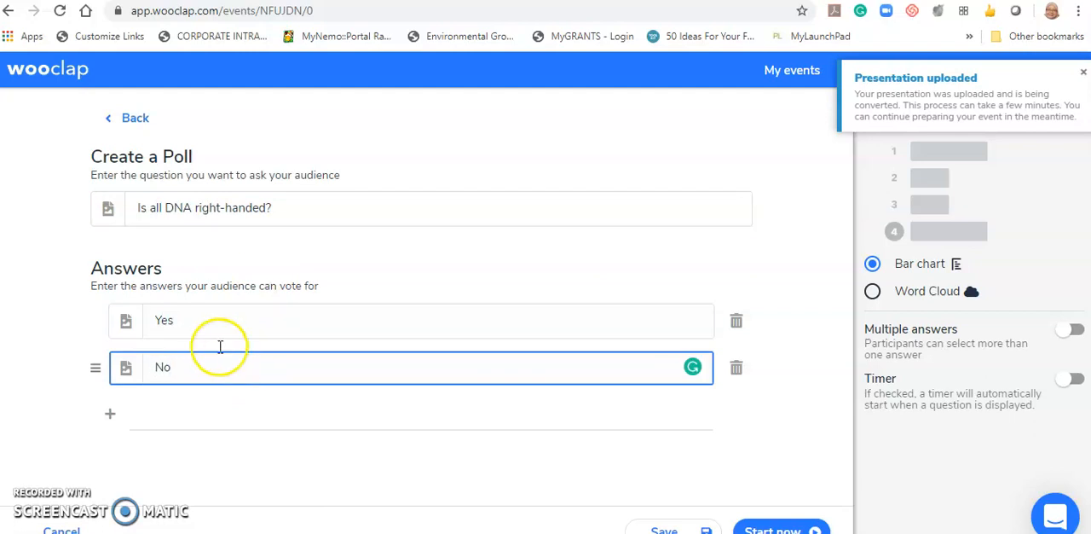
{"action": "left_click", "coordinate": [663, 529]}
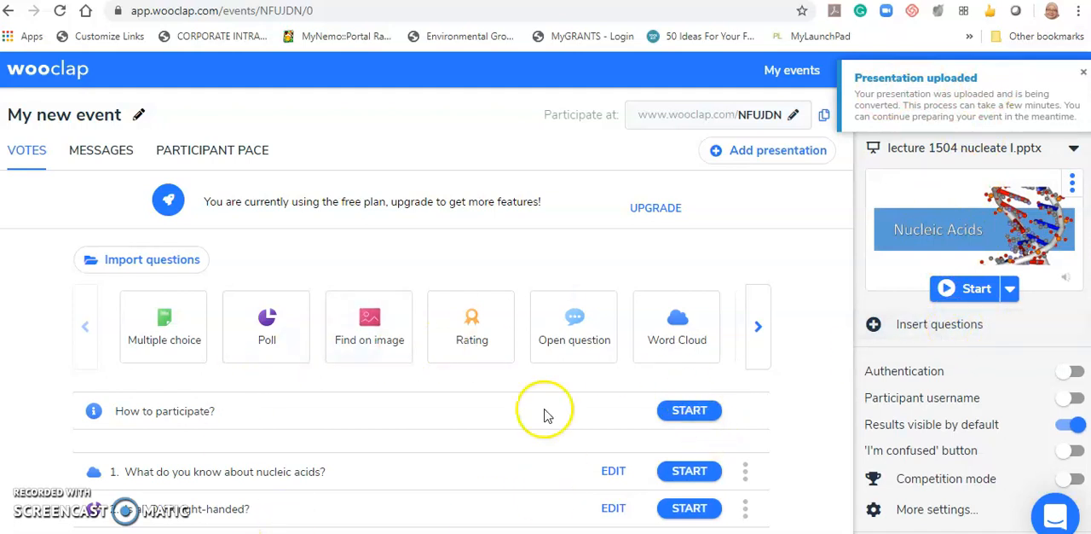
- Open question insertion for the uploaded presentation and place "How to participate?" after the Topic Learning Outcomes slide
{"action": "left_click", "coordinate": [954, 335]}
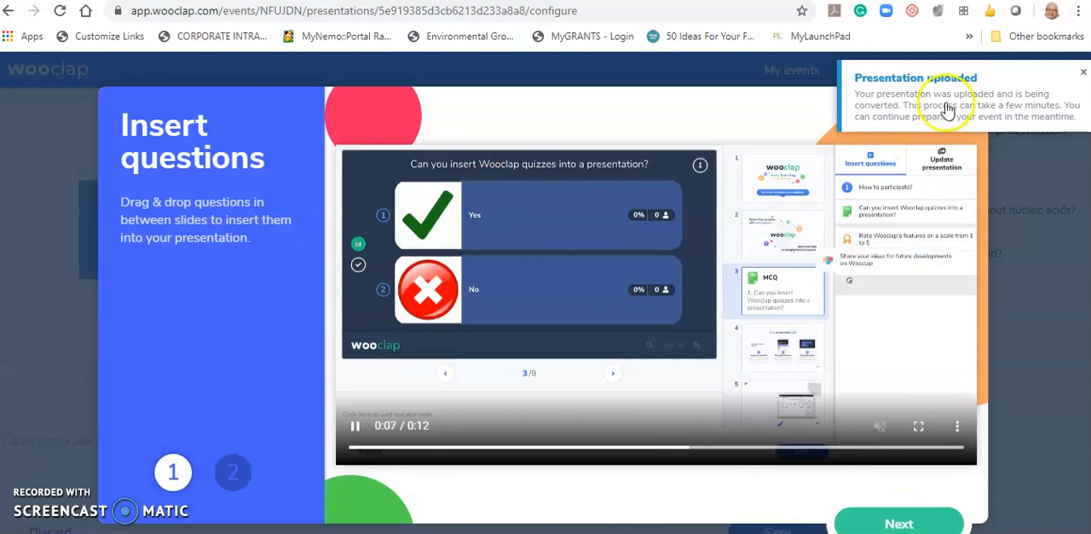
{"action": "left_click", "coordinate": [1083, 72]}
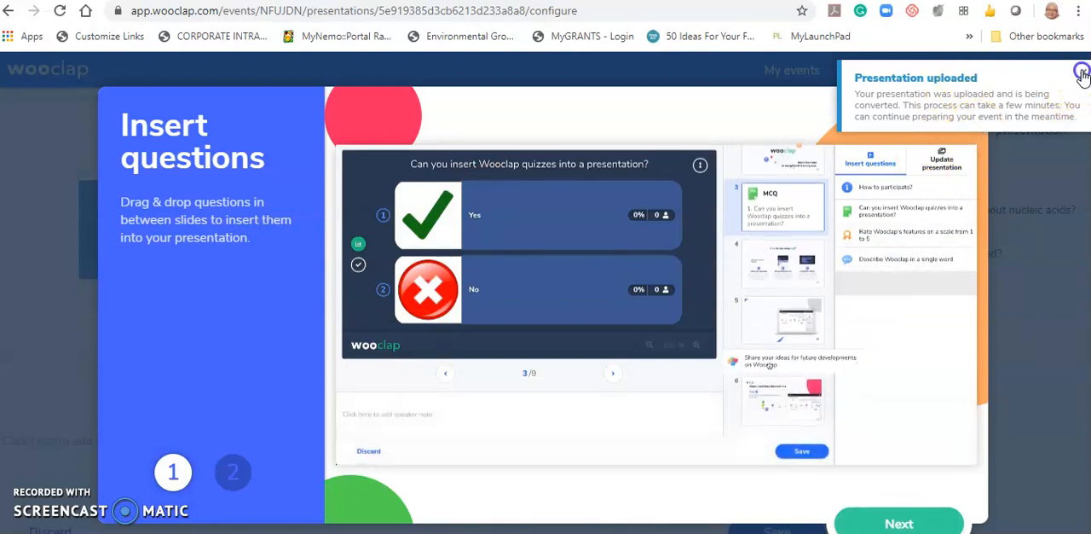
{"action": "left_click", "coordinate": [953, 119]}
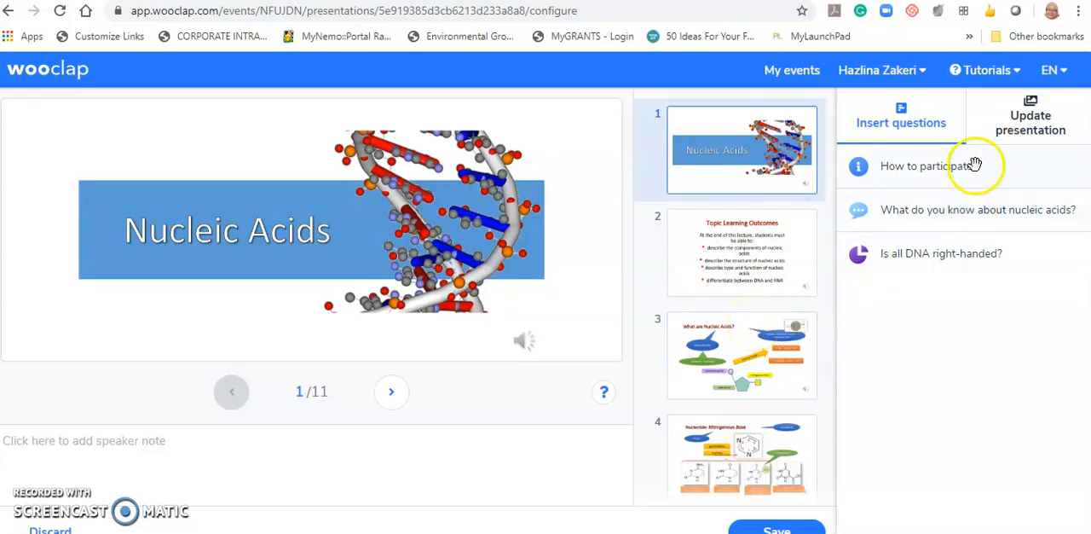
{"action": "left_click_drag", "start_coordinate": [936, 173], "coordinate": [750, 310]}
{"action": "left_click_drag", "start_coordinate": [812, 387], "coordinate": [761, 328]}
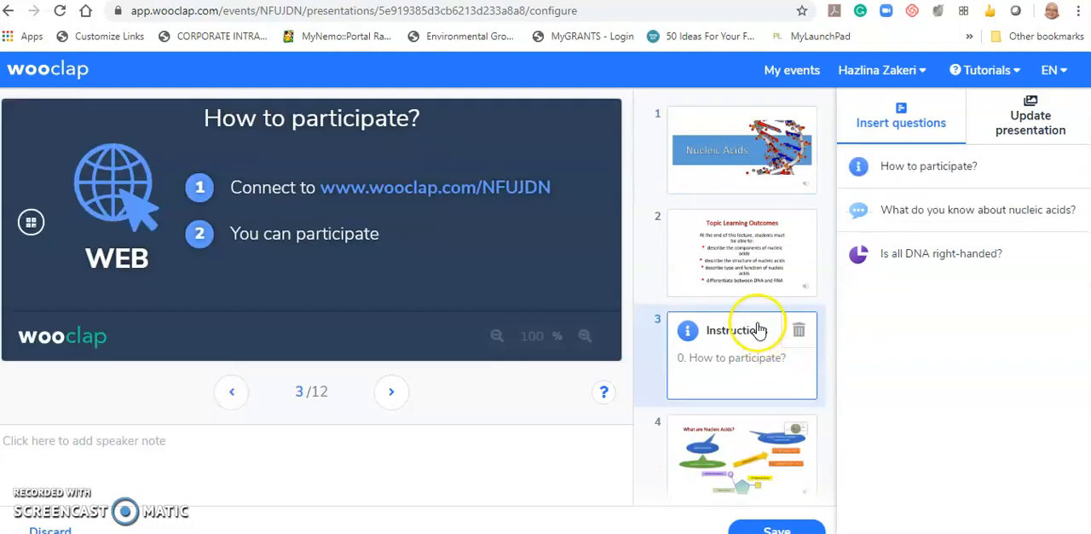
- Insert the nucleic acids question after the instructions slide and the DNA right-handed poll before the last slide, and save the presentation
{"action": "scroll", "coordinate": [759, 326], "scroll_direction": "down", "scroll_amount": 1}
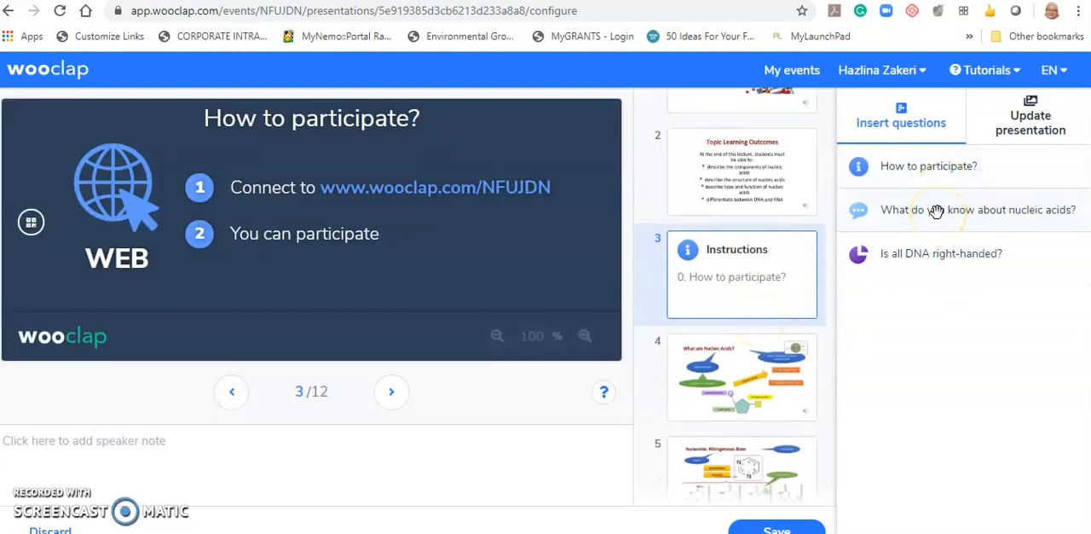
{"action": "left_click_drag", "start_coordinate": [935, 212], "coordinate": [761, 344]}
{"action": "scroll", "coordinate": [792, 302], "scroll_direction": "down", "scroll_amount": 3}
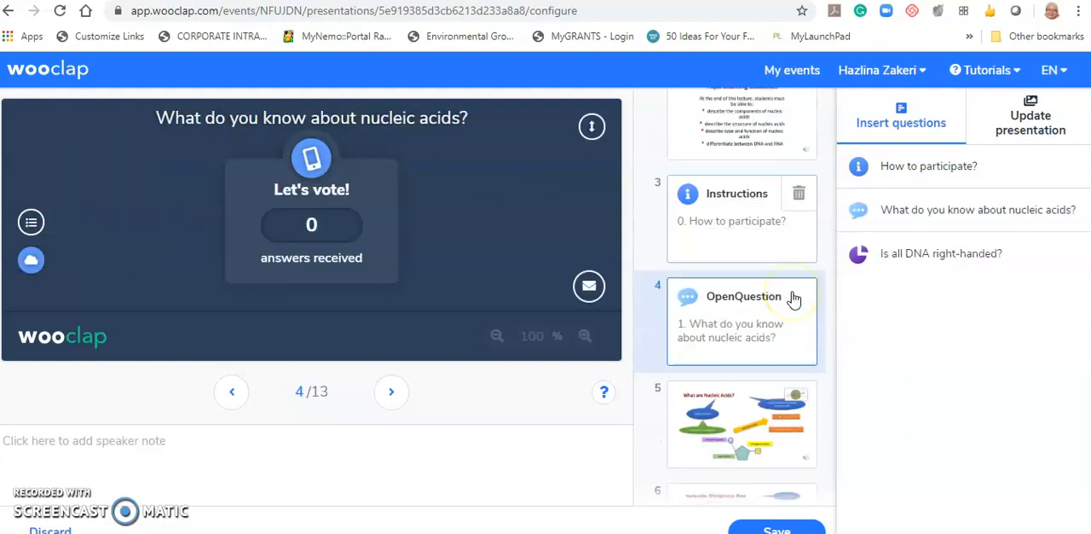
{"action": "scroll", "coordinate": [792, 302], "scroll_direction": "down", "scroll_amount": 5}
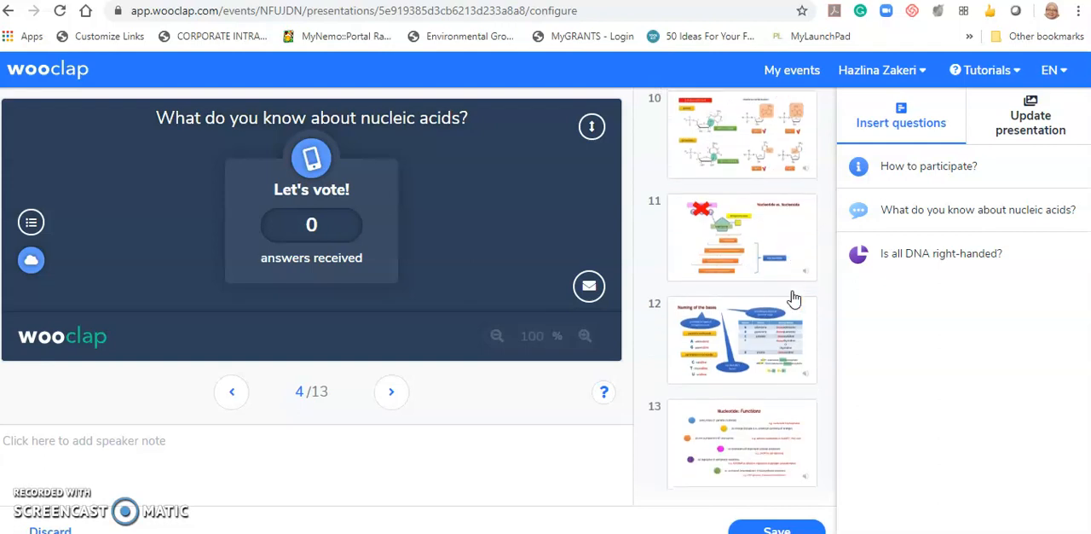
{"action": "left_click_drag", "start_coordinate": [906, 260], "coordinate": [687, 379]}
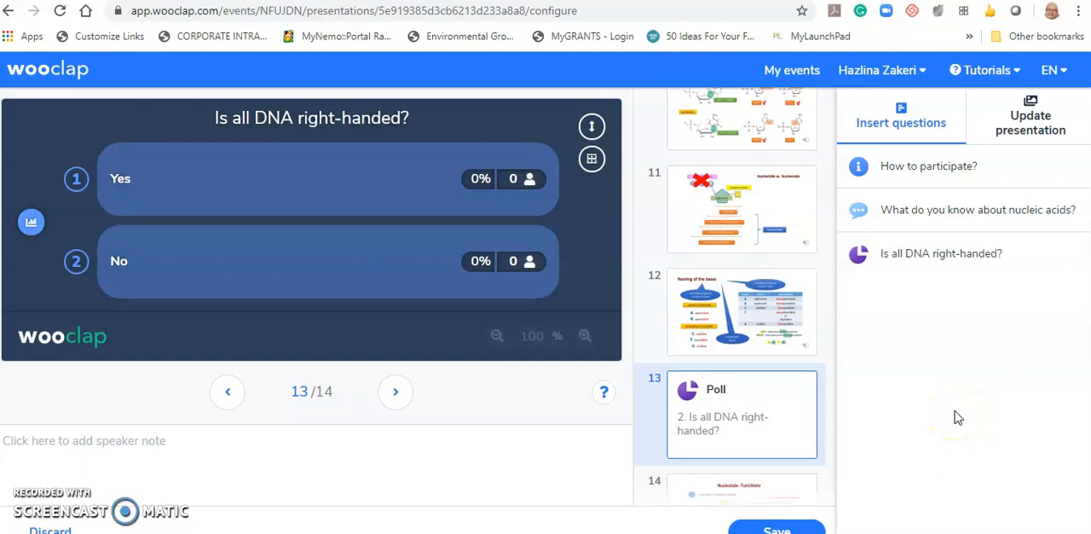
{"action": "left_click", "coordinate": [806, 527]}
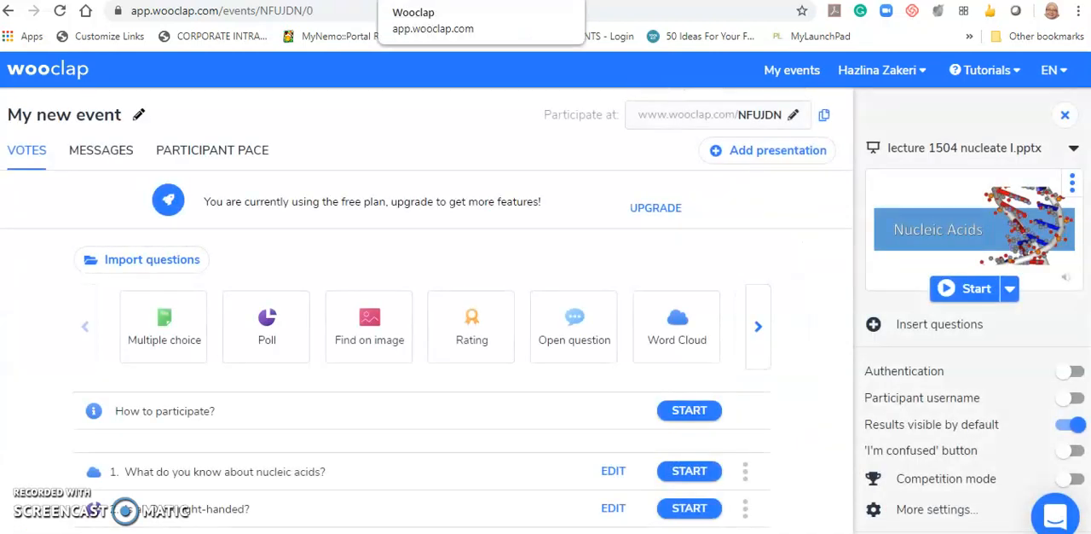
- Start the Nucleic Acids presentation and advance to the "How to participate?" slide
{"action": "scroll", "coordinate": [789, 283], "scroll_direction": "down", "scroll_amount": 1}
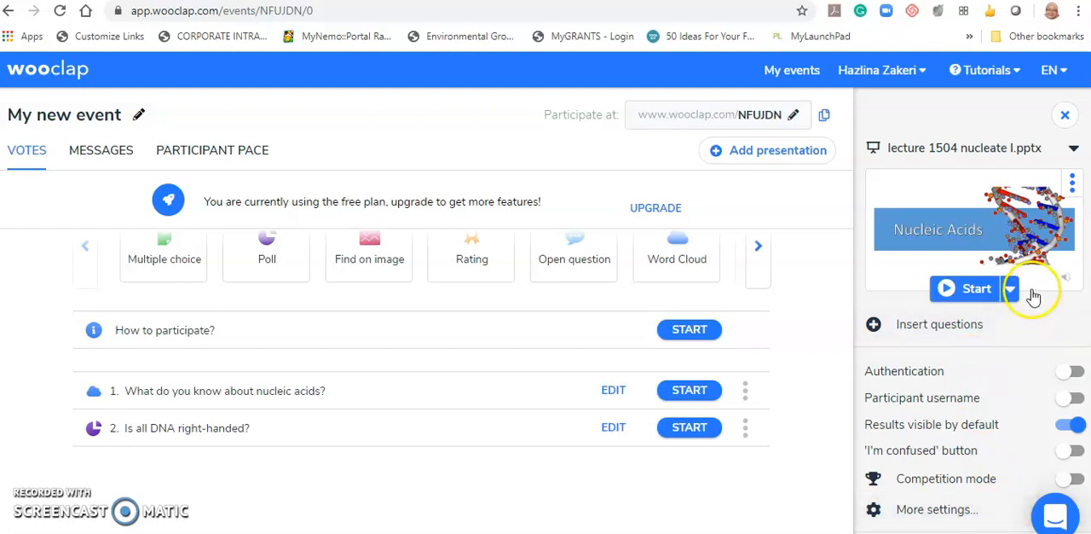
{"action": "left_click", "coordinate": [978, 289]}
{"action": "left_click", "coordinate": [984, 402]}
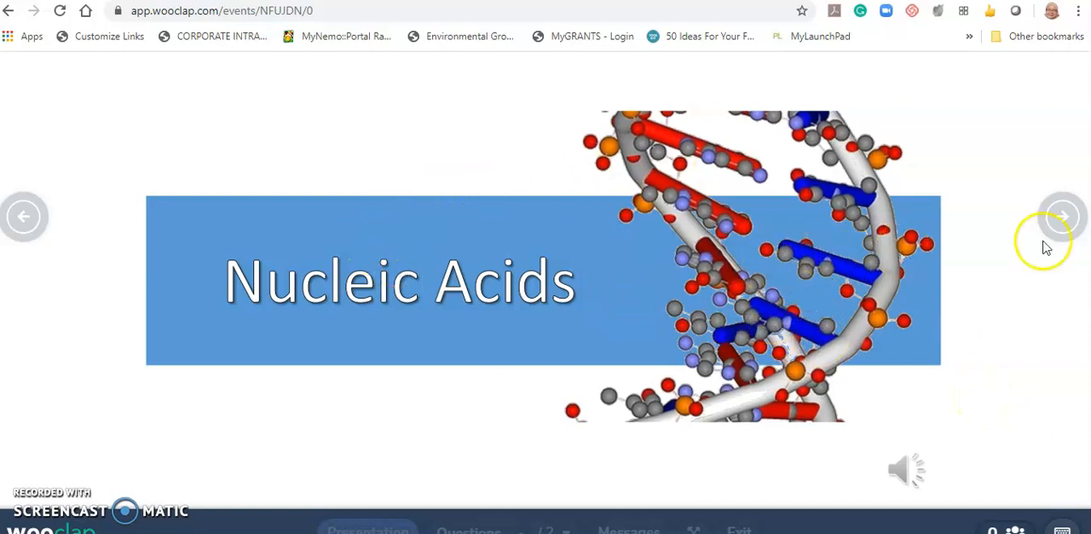
{"action": "left_click", "coordinate": [1065, 217]}
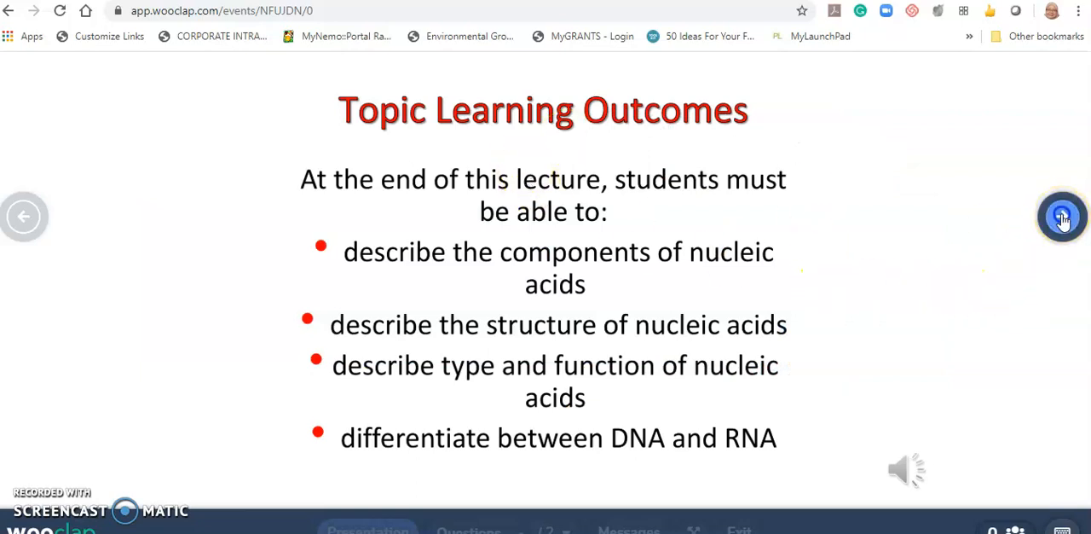
{"action": "left_click", "coordinate": [1063, 219]}
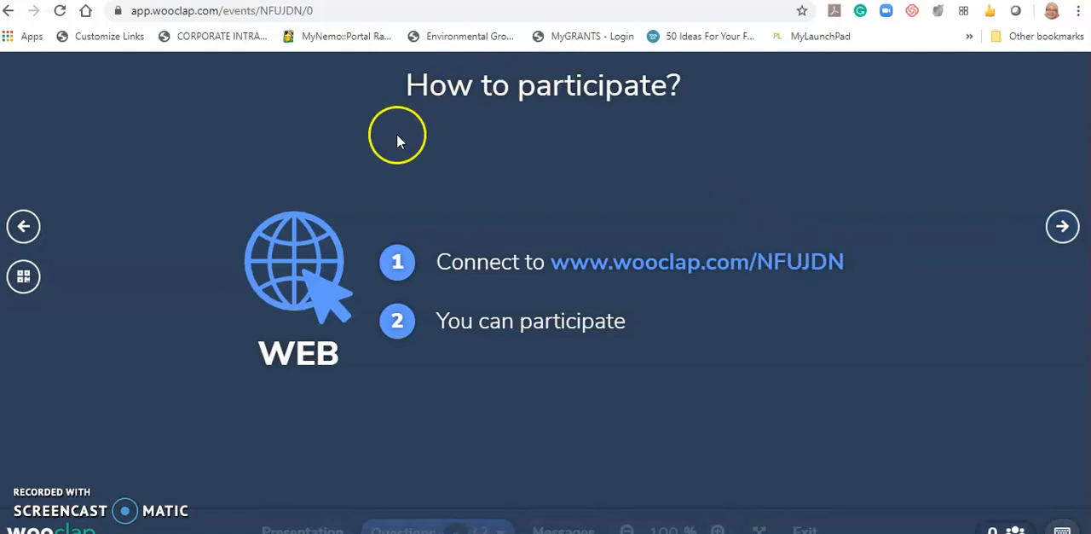